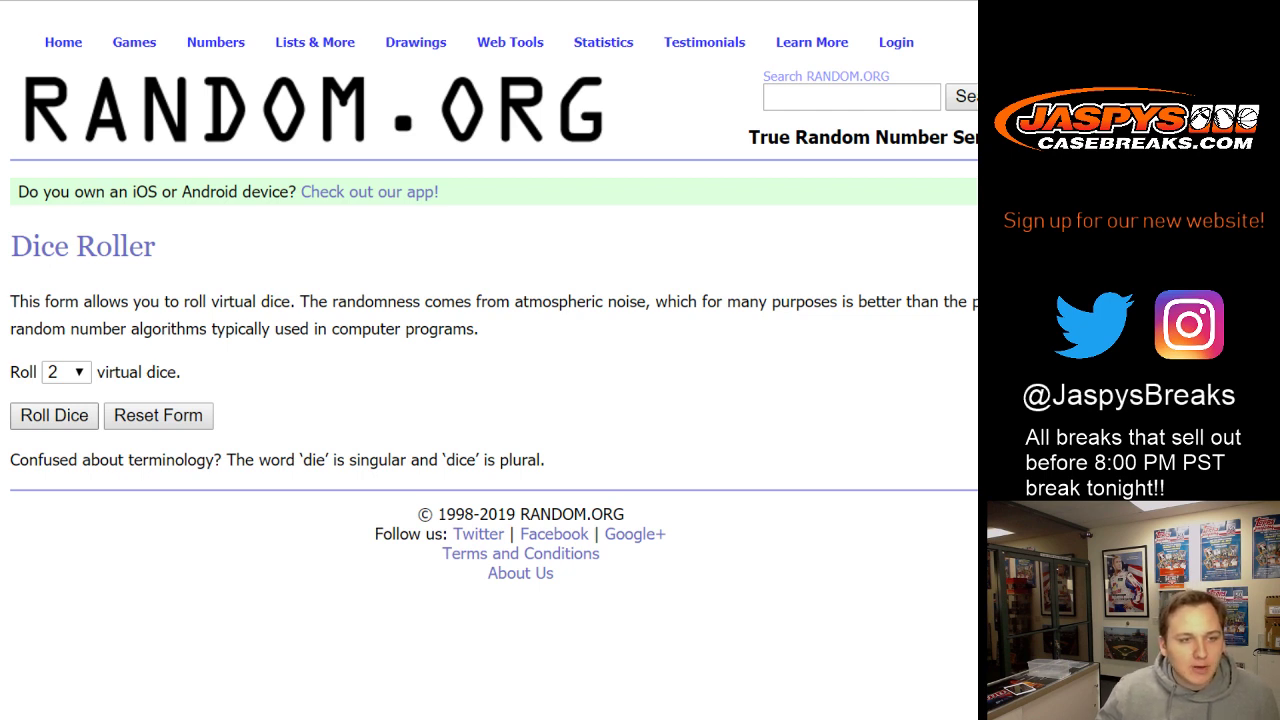
Roll two virtual dice and look over the participant names entered in the List Randomizer
{"action": "left_click", "coordinate": [54, 416]}
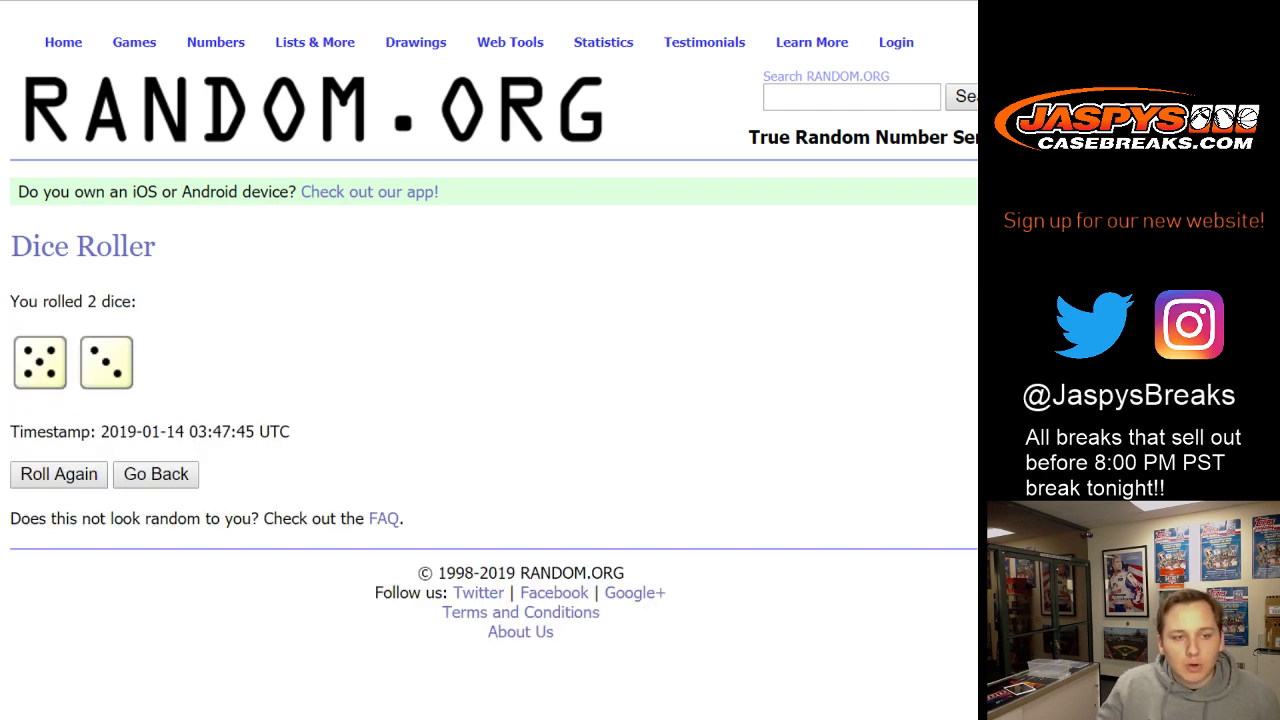
{"action": "key", "text": "ctrl+Tab"}
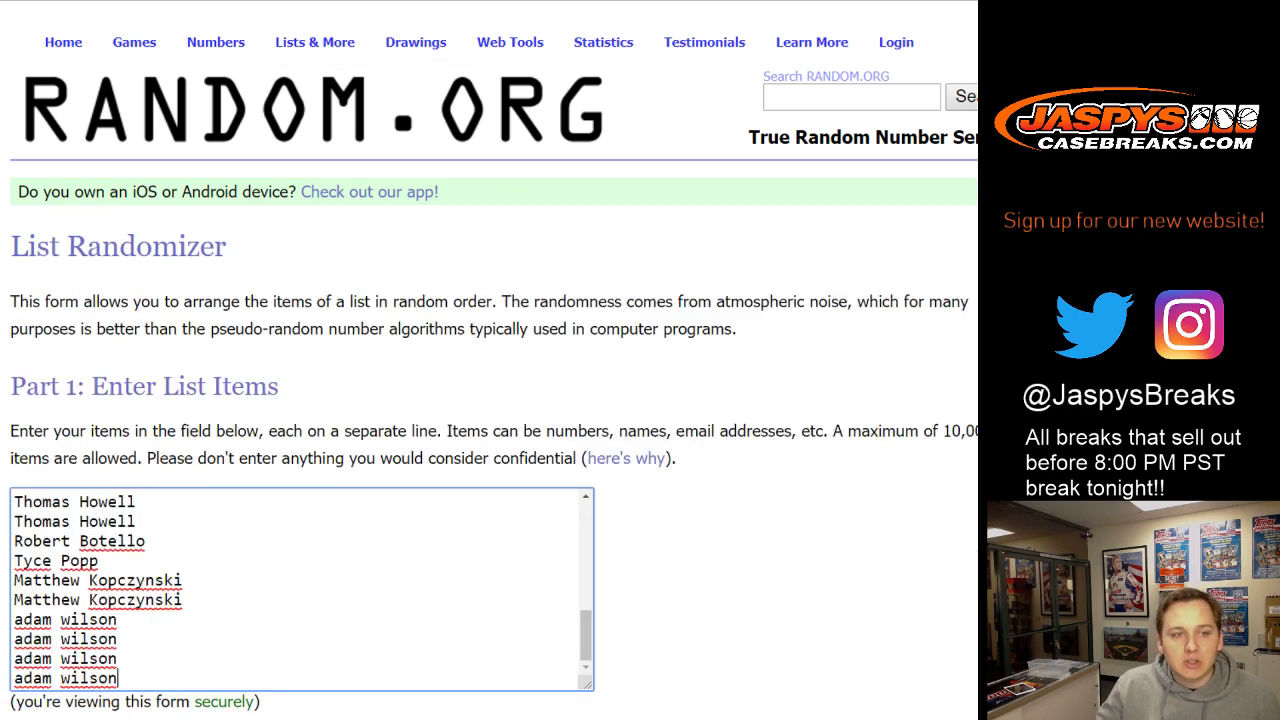
{"action": "scroll", "coordinate": [340, 590], "scroll_direction": "up", "scroll_amount": 5}
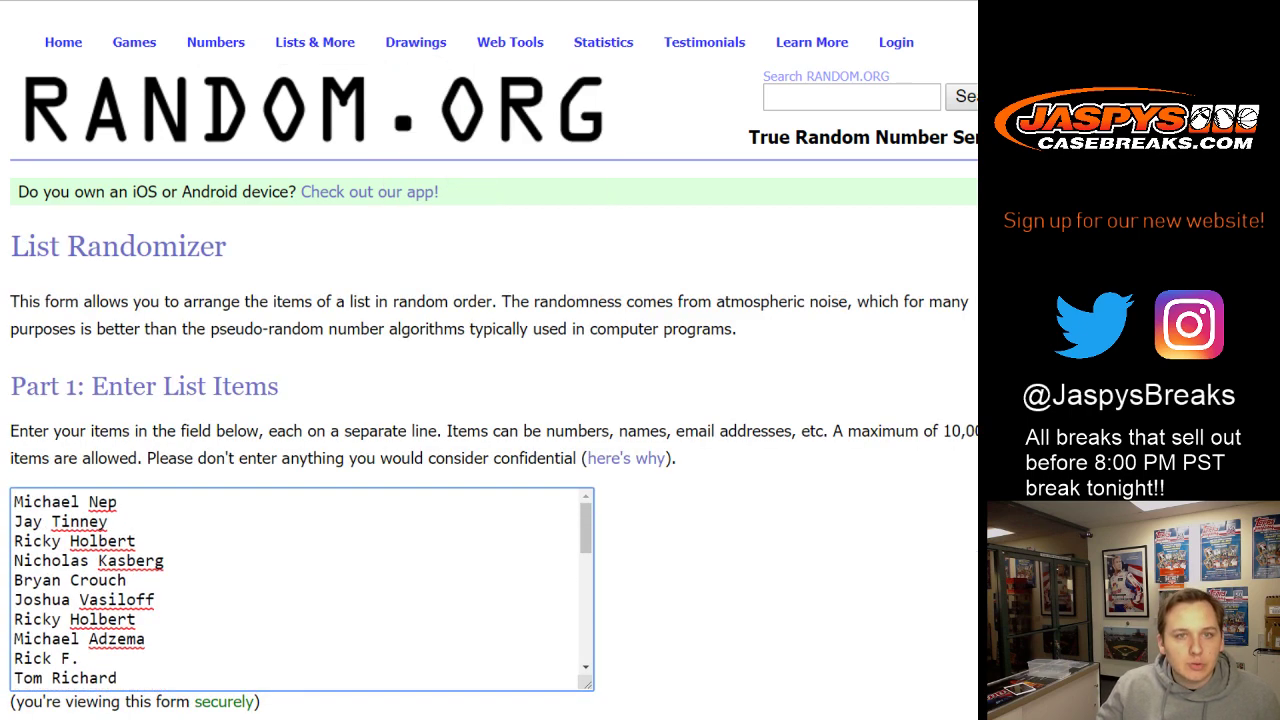
{"action": "scroll", "coordinate": [300, 590], "scroll_direction": "down", "scroll_amount": 10}
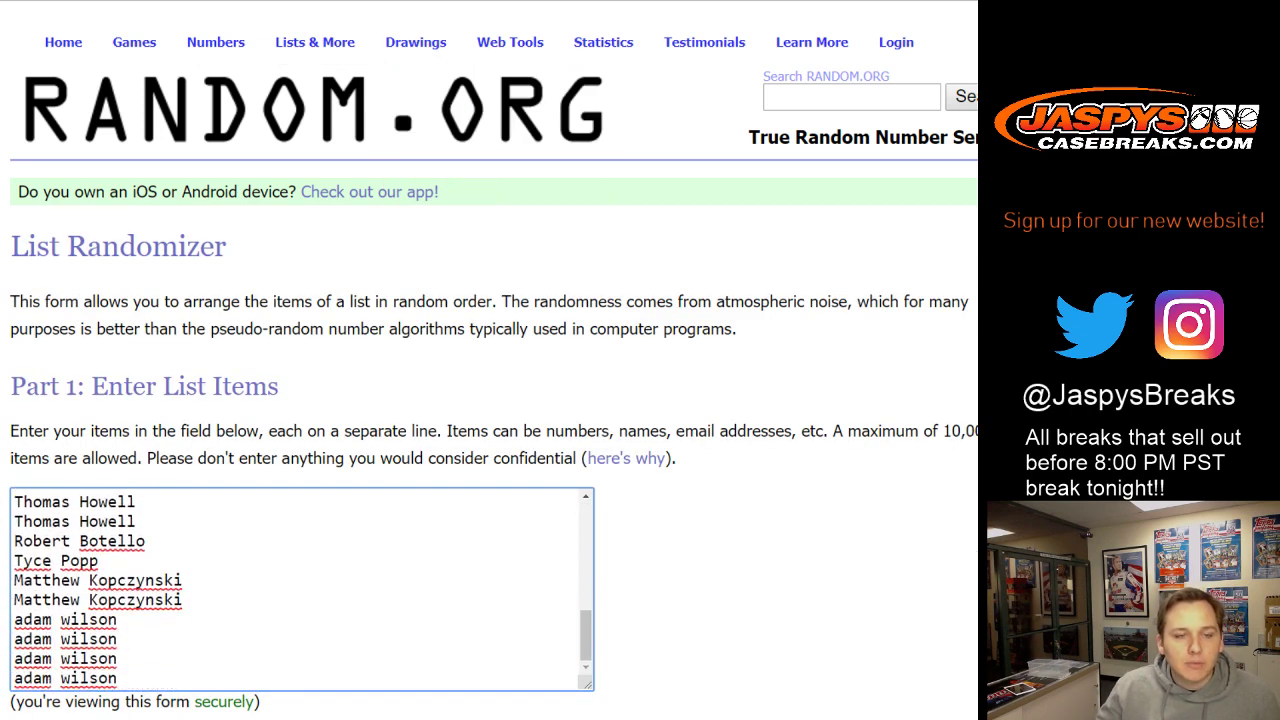
{"action": "key", "text": "ctrl+a"}
{"action": "key", "text": "ctrl+v"}
{"action": "scroll", "coordinate": [300, 590], "scroll_direction": "up", "scroll_amount": 8}
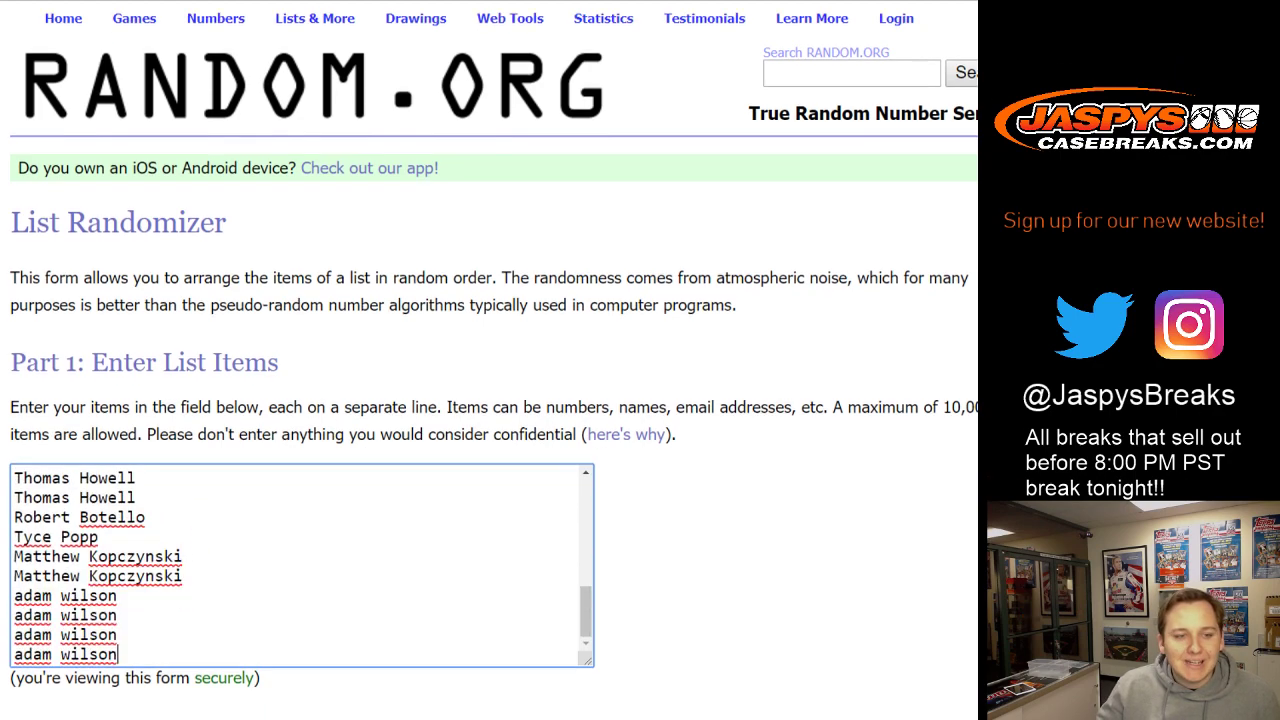
{"action": "scroll", "coordinate": [490, 400], "scroll_direction": "down", "scroll_amount": 3}
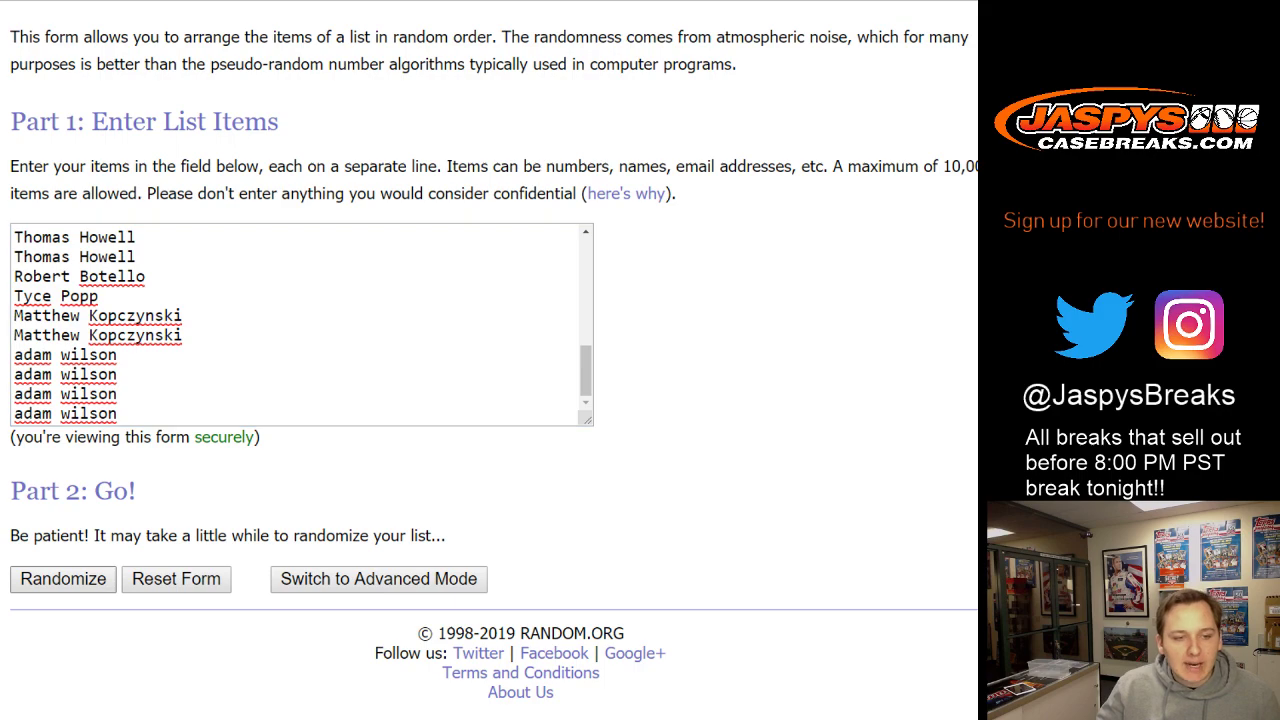
Randomize the participant list eight times
{"action": "left_click", "coordinate": [63, 580]}
{"action": "scroll", "coordinate": [490, 360], "scroll_direction": "down", "scroll_amount": 5}
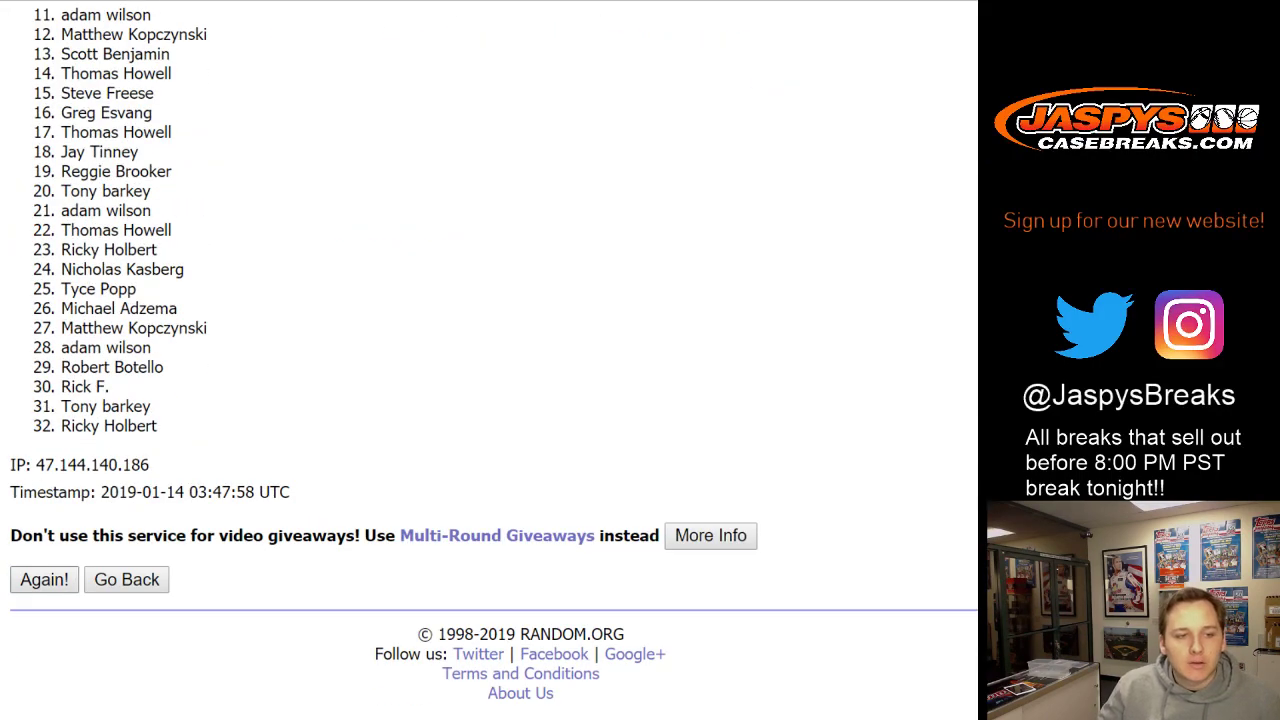
{"action": "left_click", "coordinate": [44, 580]}
{"action": "scroll", "coordinate": [490, 360], "scroll_direction": "down", "scroll_amount": 5}
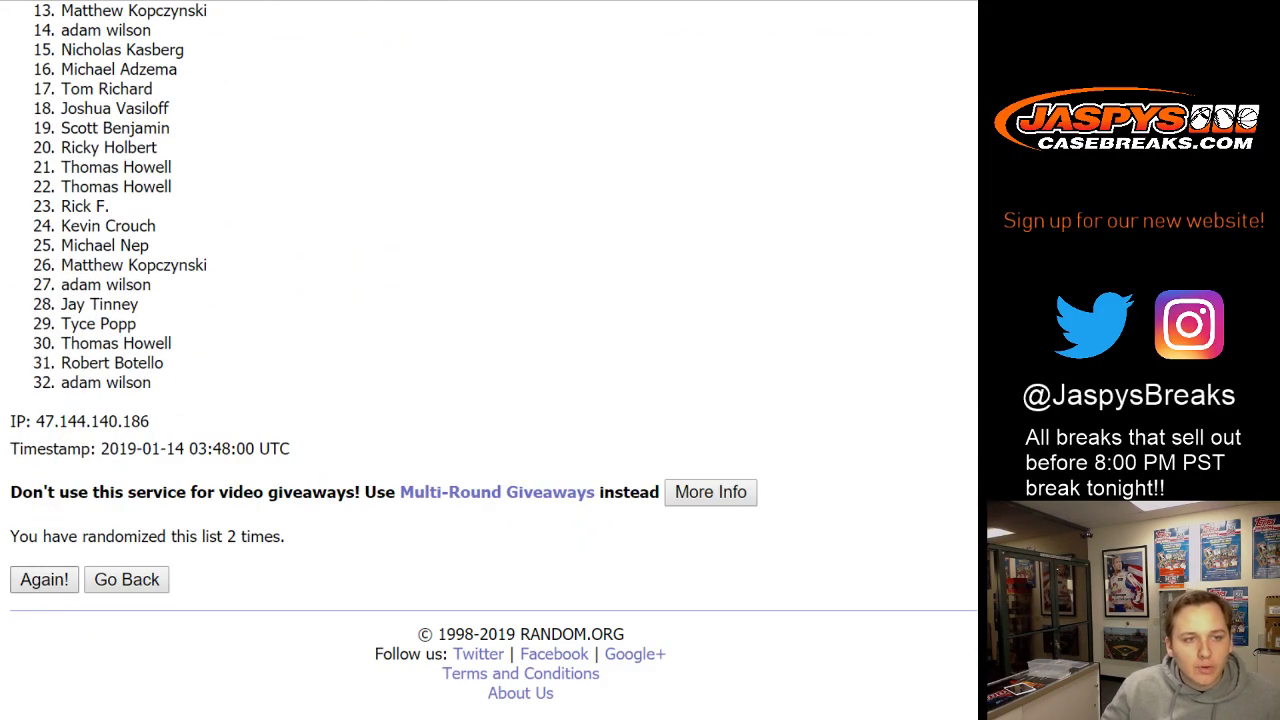
{"action": "left_click", "coordinate": [44, 579]}
{"action": "scroll", "coordinate": [490, 360], "scroll_direction": "down", "scroll_amount": 5}
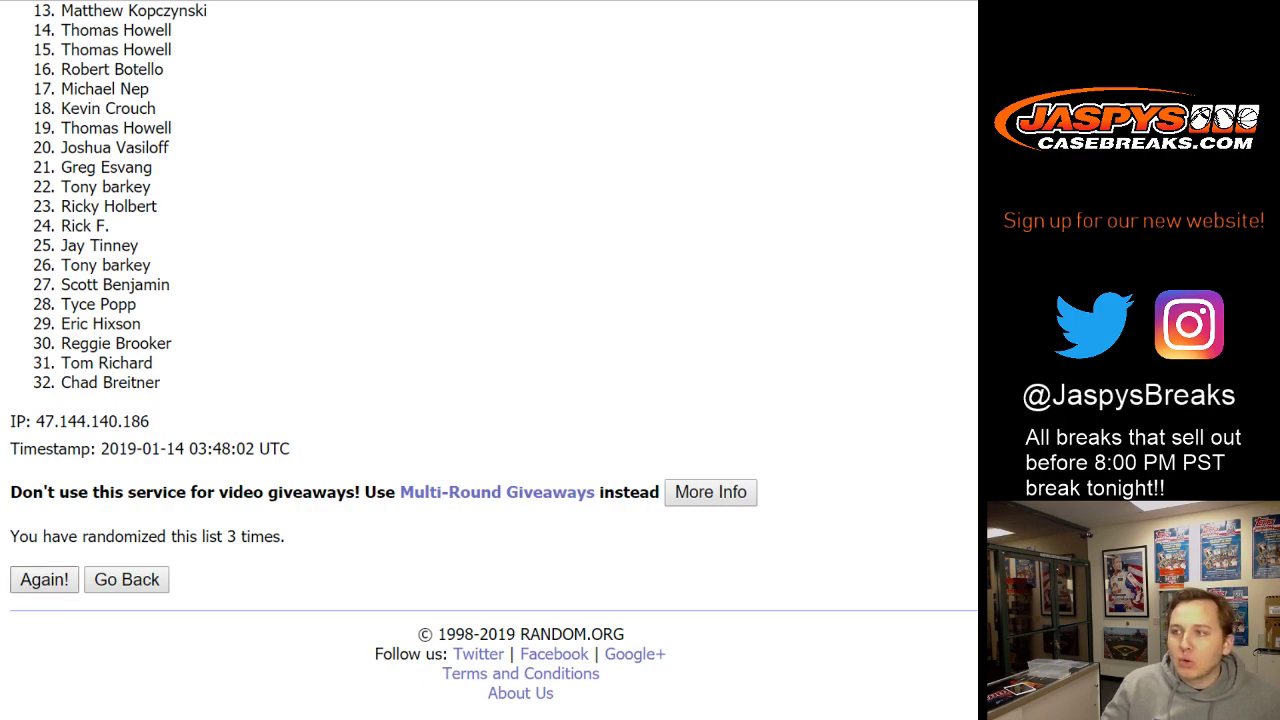
{"action": "left_click", "coordinate": [44, 579]}
{"action": "scroll", "coordinate": [490, 360], "scroll_direction": "down", "scroll_amount": 5}
{"action": "left_click", "coordinate": [44, 579]}
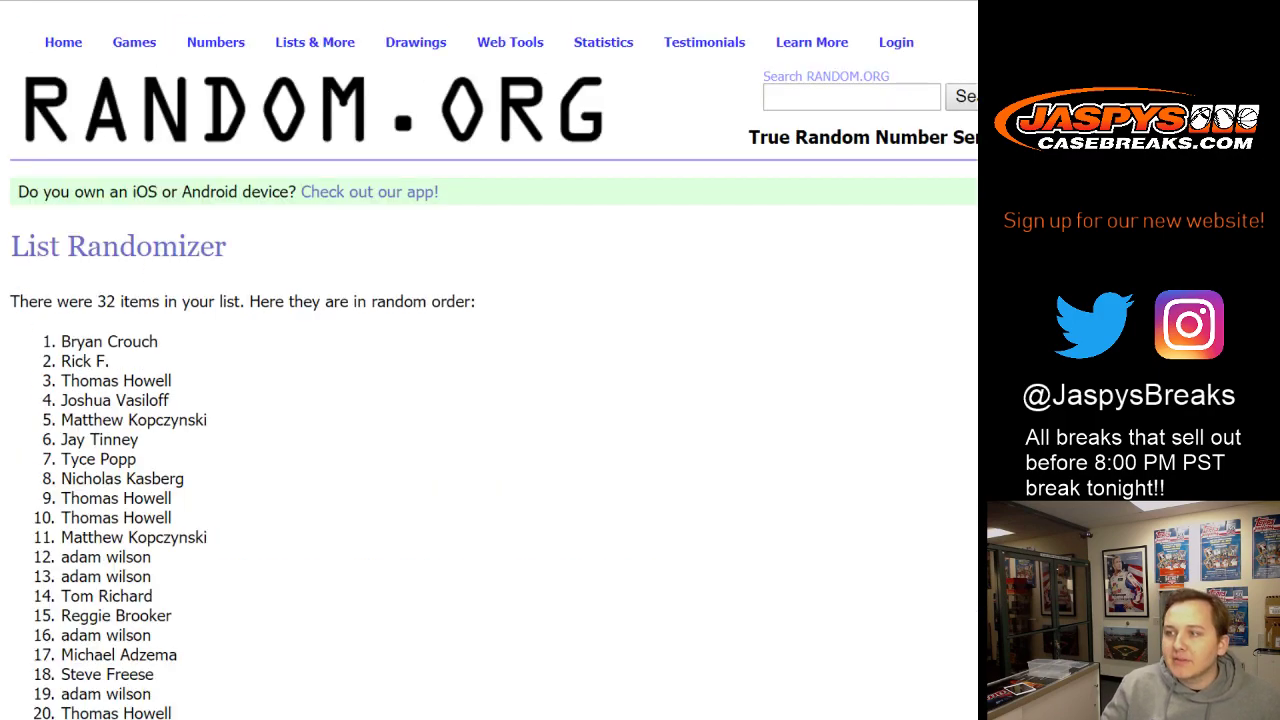
{"action": "scroll", "coordinate": [490, 360], "scroll_direction": "down", "scroll_amount": 5}
{"action": "left_click", "coordinate": [44, 579]}
{"action": "scroll", "coordinate": [490, 360], "scroll_direction": "down", "scroll_amount": 5}
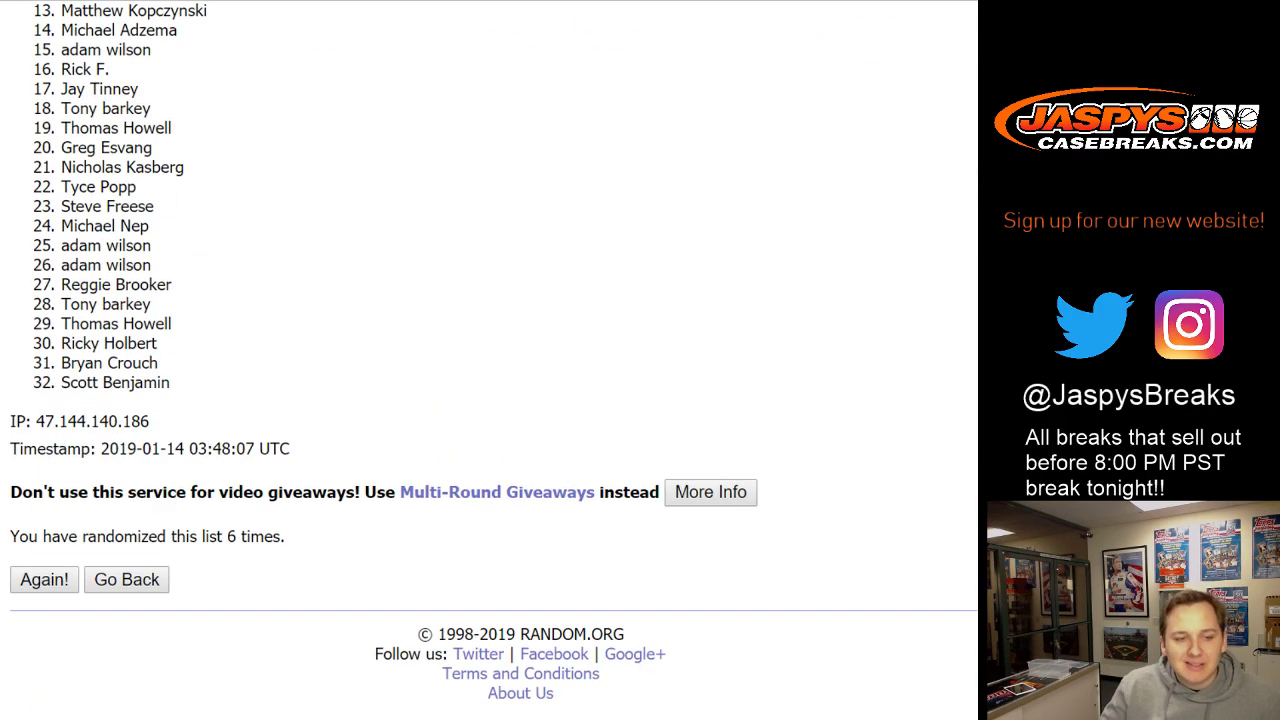
{"action": "left_click", "coordinate": [44, 579]}
{"action": "scroll", "coordinate": [490, 360], "scroll_direction": "down", "scroll_amount": 5}
{"action": "left_click", "coordinate": [44, 579]}
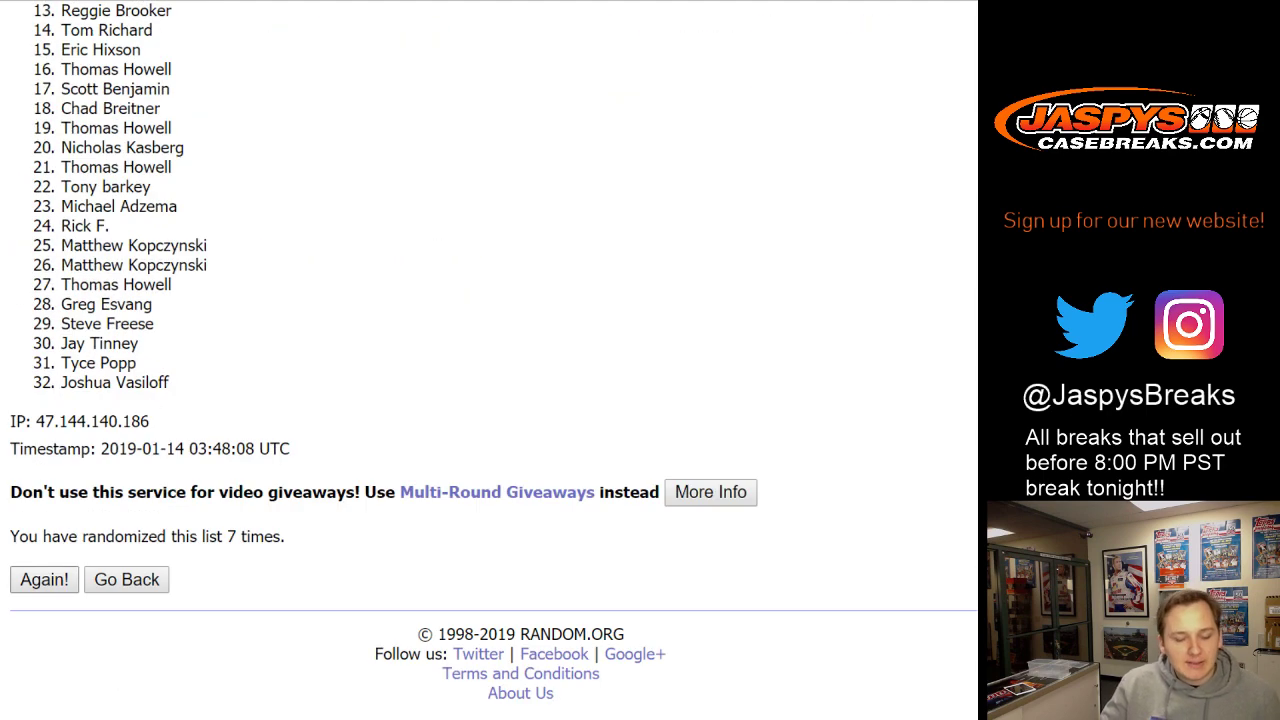
Copy all 32 randomized participant names into column A of the break spreadsheet, starting at cell A1
{"action": "left_click_drag", "start_coordinate": [61, 341], "coordinate": [151, 523]}
{"action": "key", "text": "ctrl+c"}
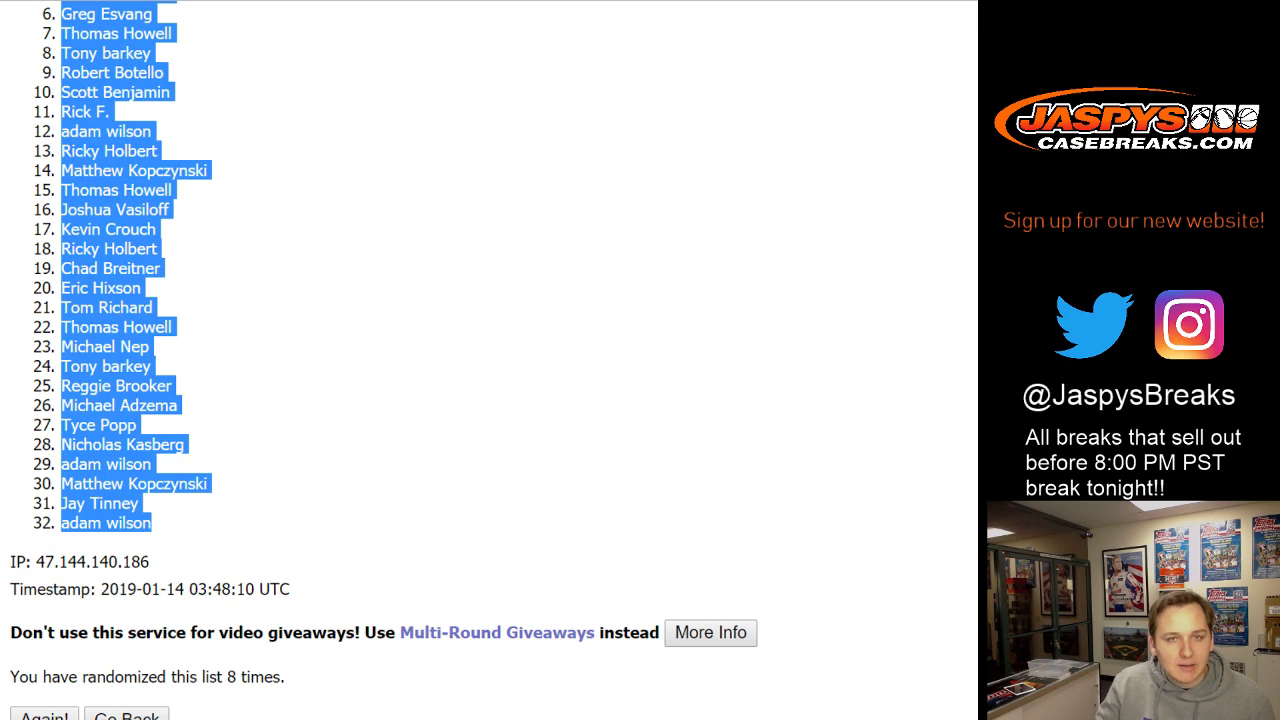
{"action": "scroll", "coordinate": [490, 360], "scroll_direction": "up", "scroll_amount": 2}
{"action": "key", "text": "ctrl+Tab"}
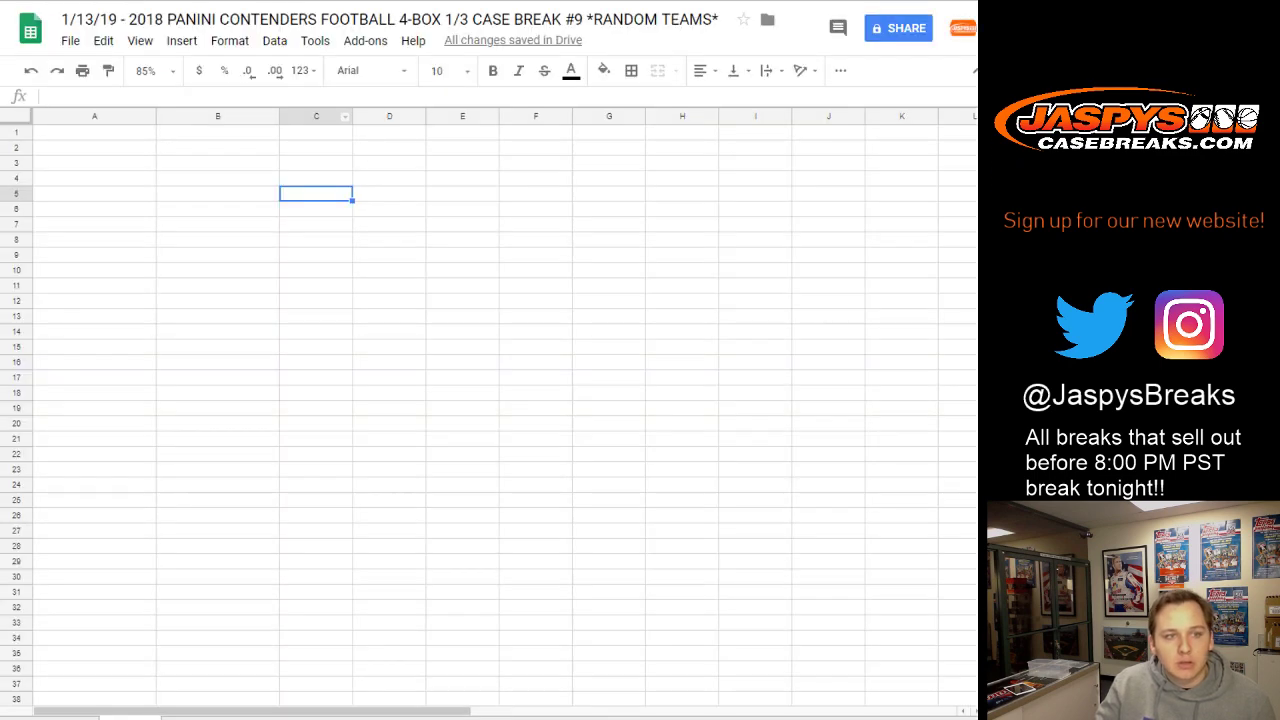
{"action": "left_click", "coordinate": [94, 133]}
{"action": "key", "text": "ctrl+v"}
Set the font size of the names in column A to 12 and select cell B1
{"action": "left_click", "coordinate": [440, 70]}
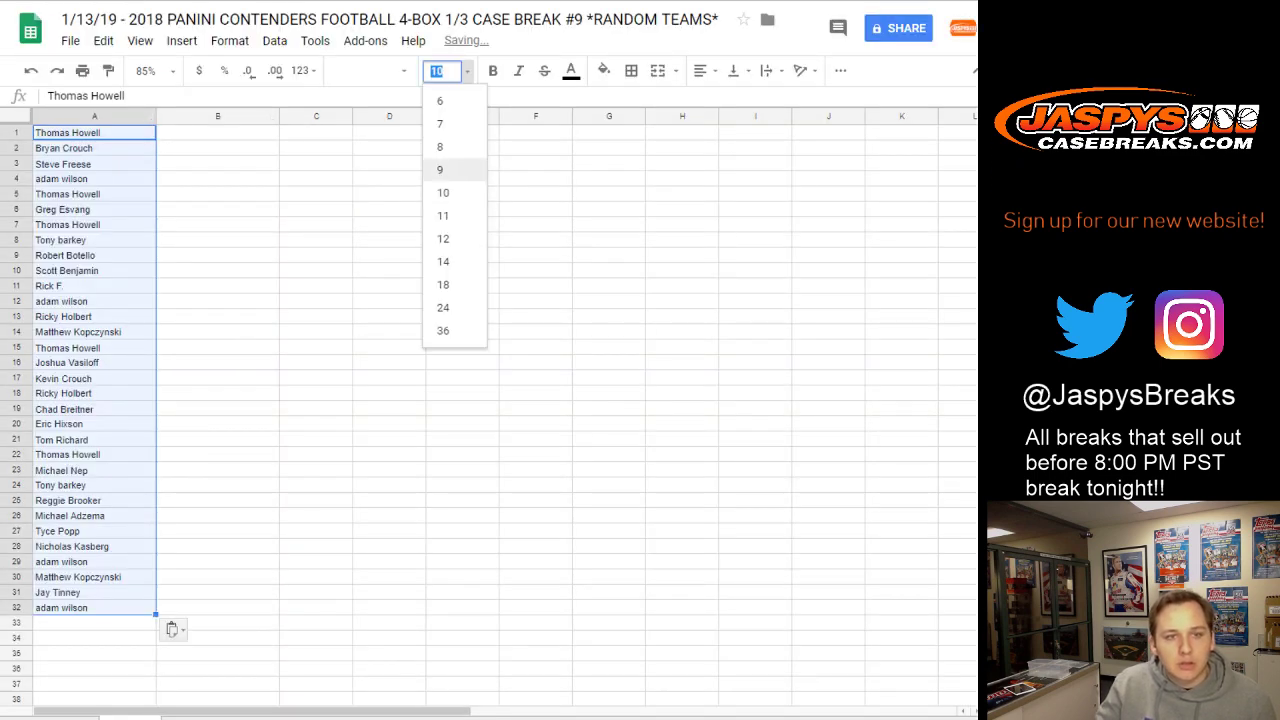
{"action": "left_click", "coordinate": [443, 237]}
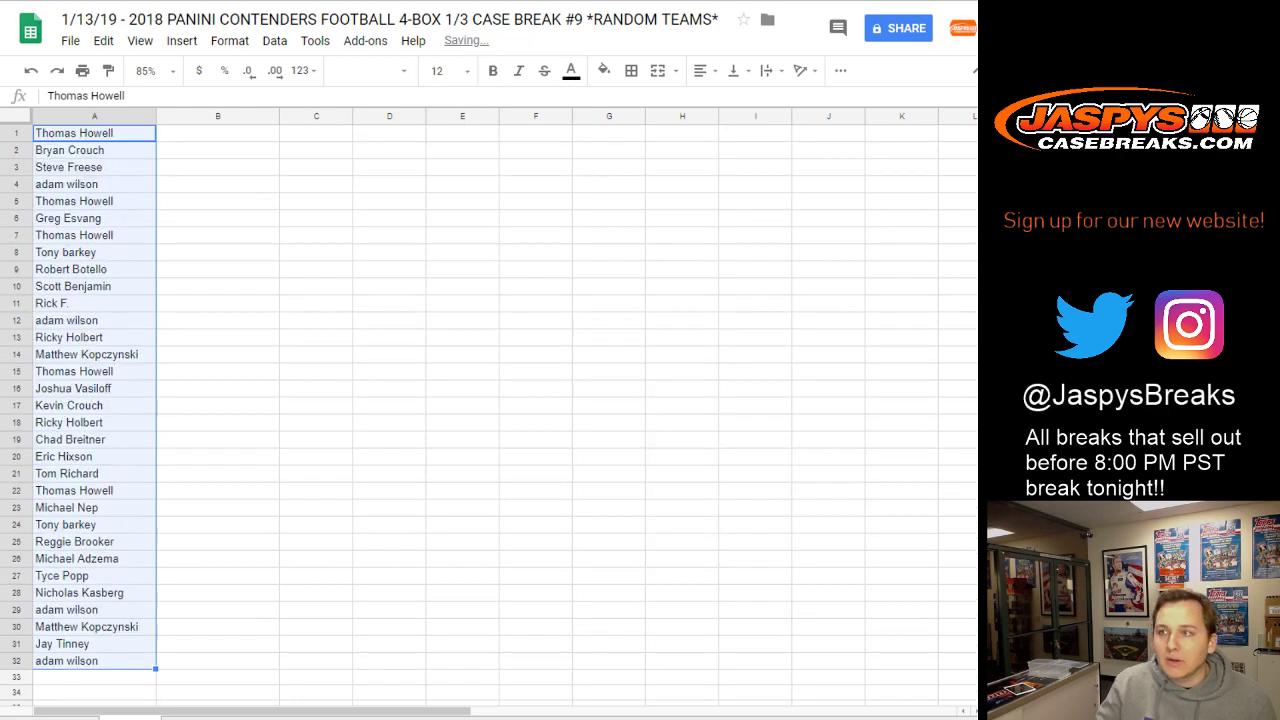
{"action": "left_click", "coordinate": [218, 133]}
Randomize the list of football teams in the other List Randomizer page eight times
{"action": "key", "text": "ctrl+Tab"}
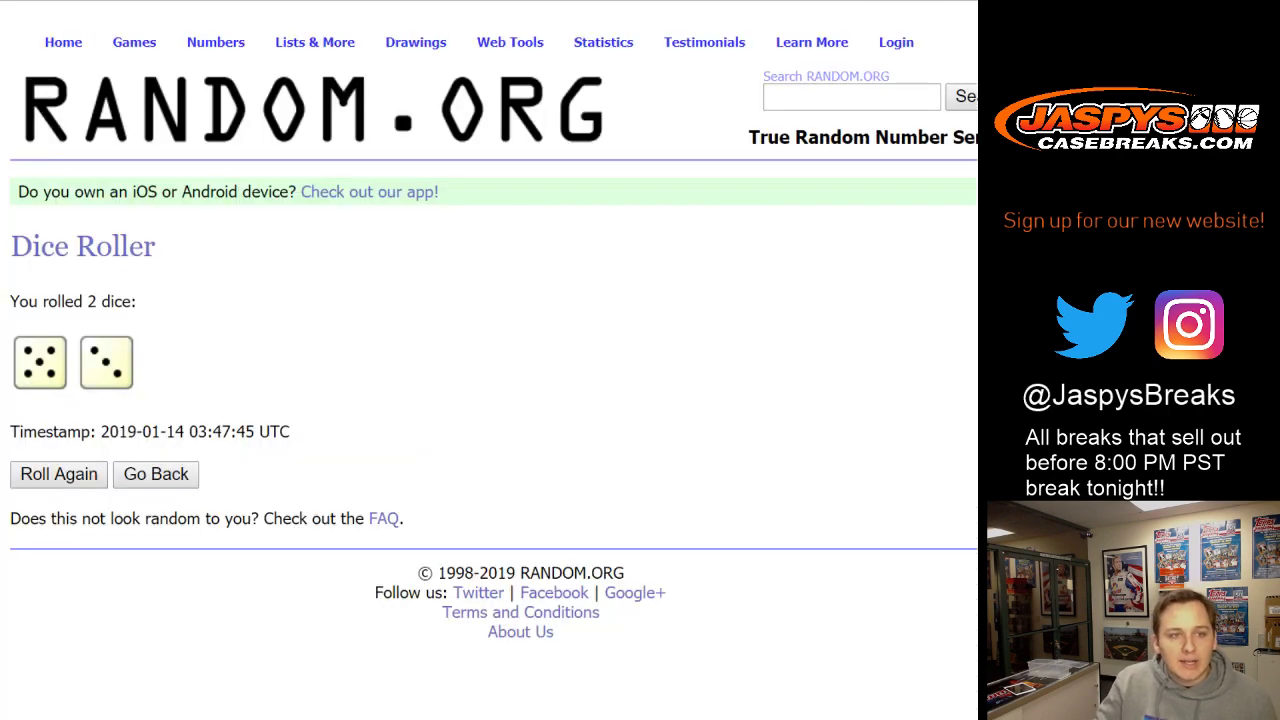
{"action": "key", "text": "ctrl+Tab"}
{"action": "scroll", "coordinate": [302, 590], "scroll_direction": "down", "scroll_amount": 8}
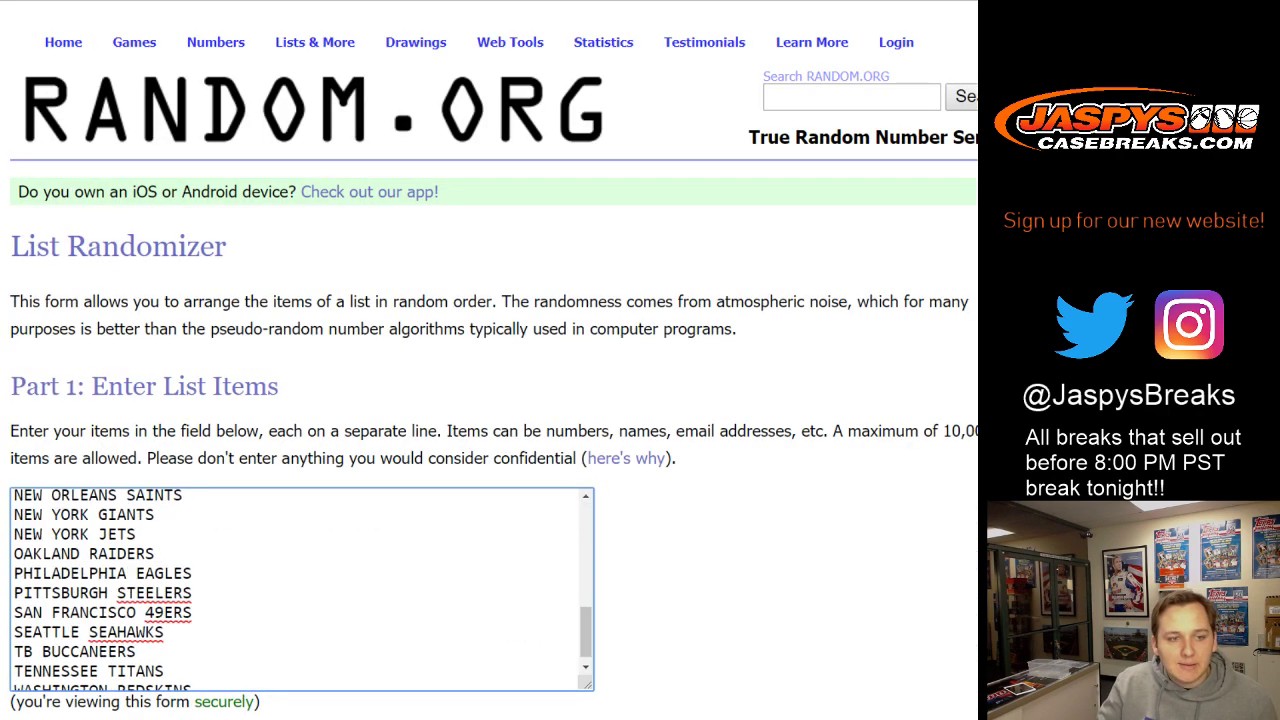
{"action": "left_click", "coordinate": [63, 579]}
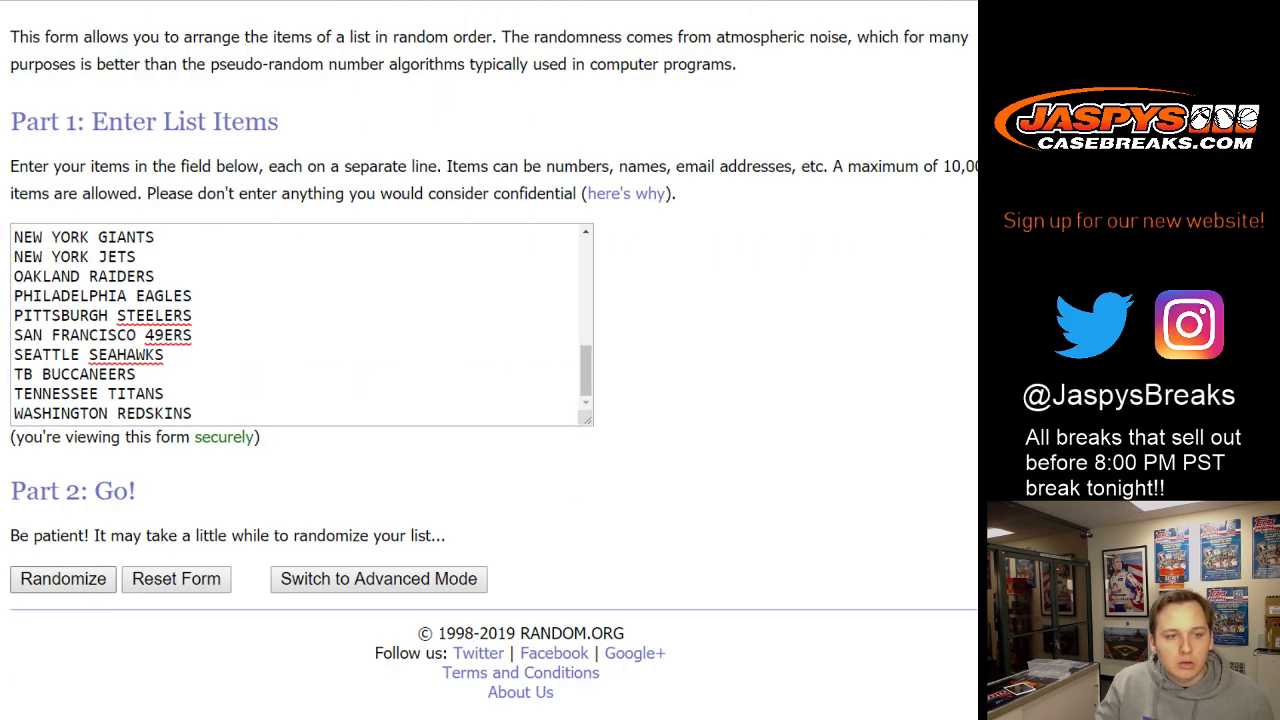
{"action": "scroll", "coordinate": [63, 579], "scroll_direction": "down", "scroll_amount": 6}
{"action": "left_click", "coordinate": [54, 580]}
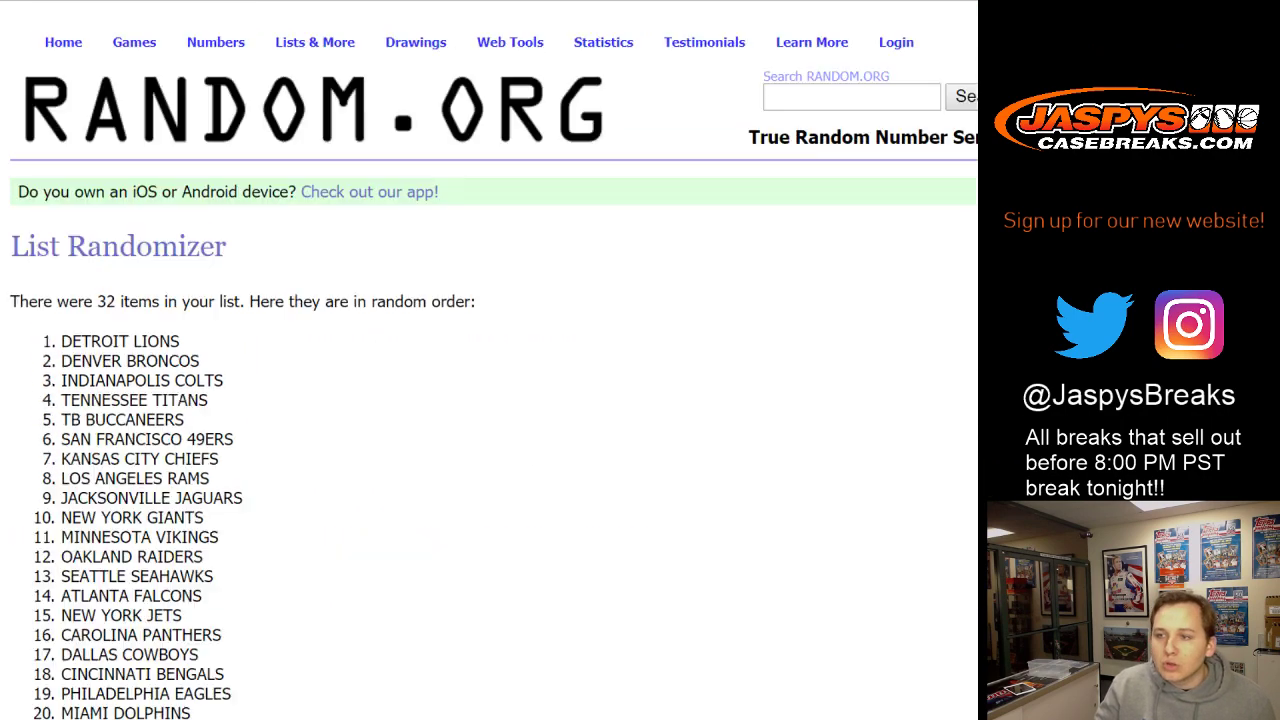
{"action": "scroll", "coordinate": [54, 580], "scroll_direction": "down", "scroll_amount": 6}
{"action": "left_click", "coordinate": [44, 579]}
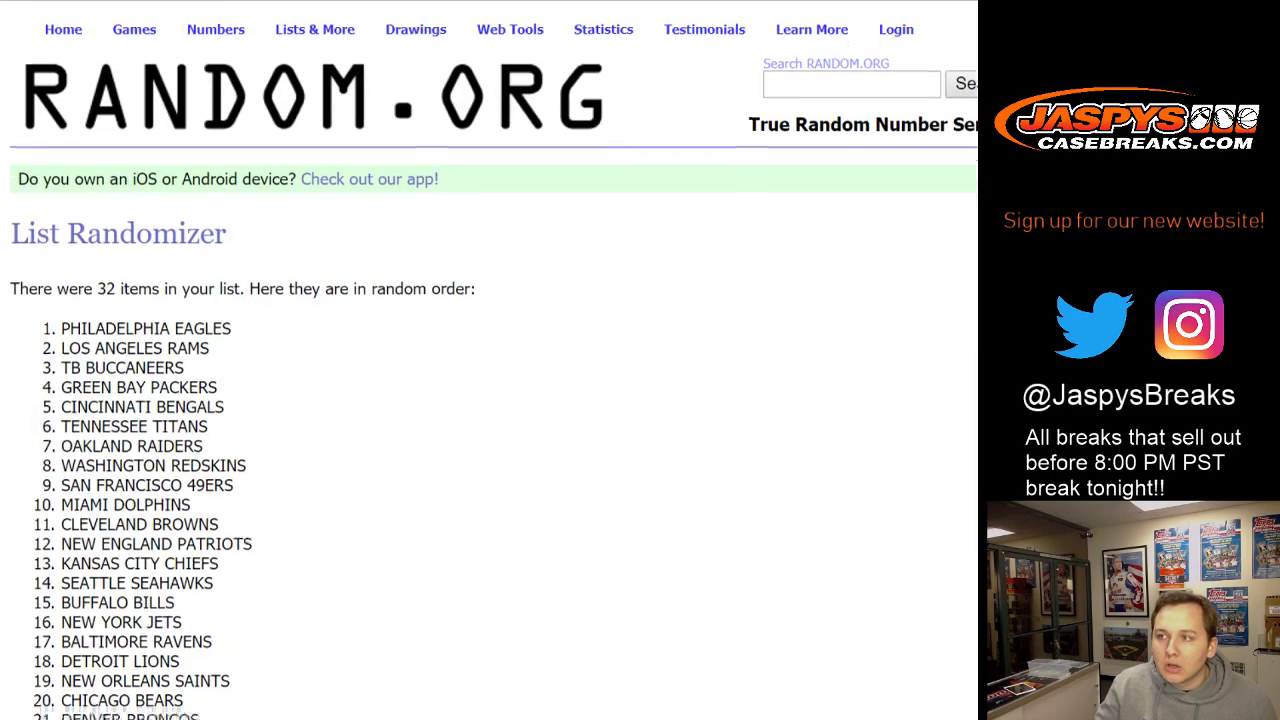
{"action": "scroll", "coordinate": [490, 360], "scroll_direction": "down", "scroll_amount": 8}
{"action": "left_click", "coordinate": [44, 579]}
{"action": "scroll", "coordinate": [490, 360], "scroll_direction": "down", "scroll_amount": 8}
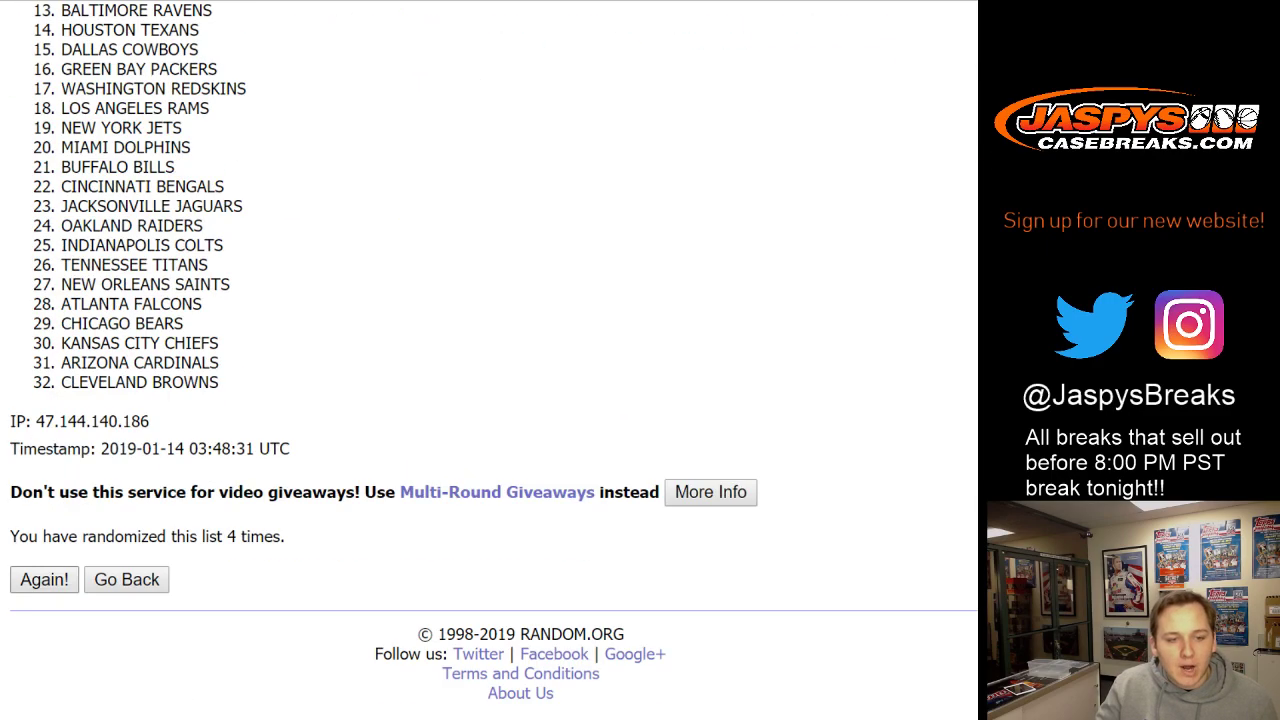
{"action": "left_click", "coordinate": [44, 579]}
{"action": "scroll", "coordinate": [490, 360], "scroll_direction": "down", "scroll_amount": 8}
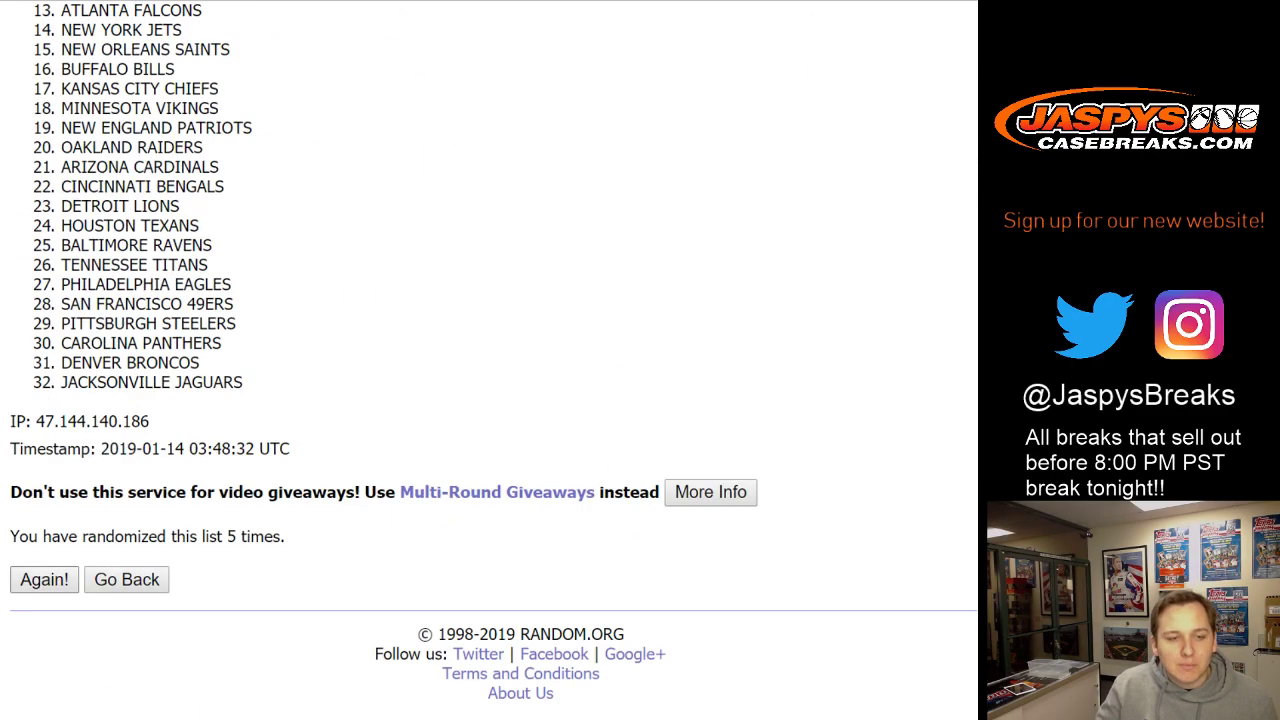
{"action": "left_click", "coordinate": [44, 579]}
{"action": "scroll", "coordinate": [44, 579], "scroll_direction": "down", "scroll_amount": 8}
{"action": "left_click", "coordinate": [44, 579]}
{"action": "scroll", "coordinate": [44, 579], "scroll_direction": "down", "scroll_amount": 8}
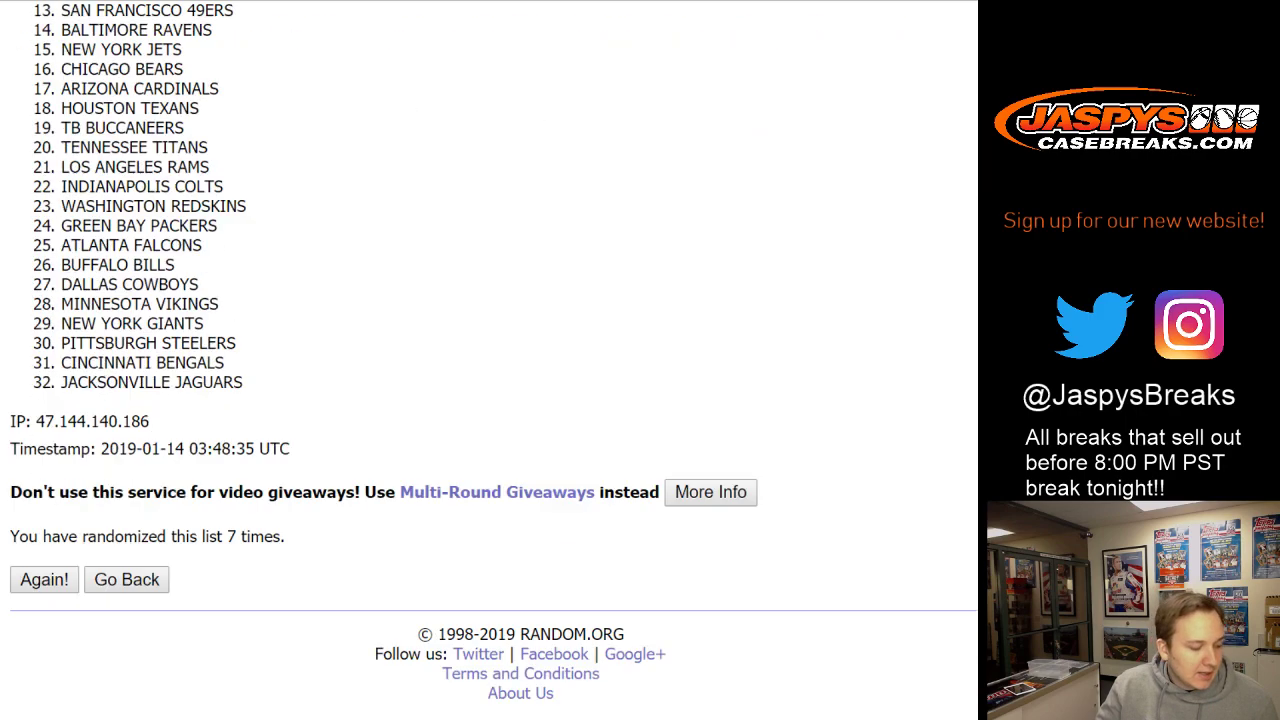
{"action": "left_click", "coordinate": [44, 579]}
Copy all 32 randomized teams into column B of the break spreadsheet, starting at cell B1
{"action": "left_click_drag", "start_coordinate": [61, 341], "coordinate": [218, 608]}
{"action": "key", "text": "ctrl+c"}
{"action": "scroll", "coordinate": [200, 371], "scroll_direction": "down", "scroll_amount": 3}
{"action": "key", "text": "ctrl+Tab"}
{"action": "key", "text": "ctrl+v"}
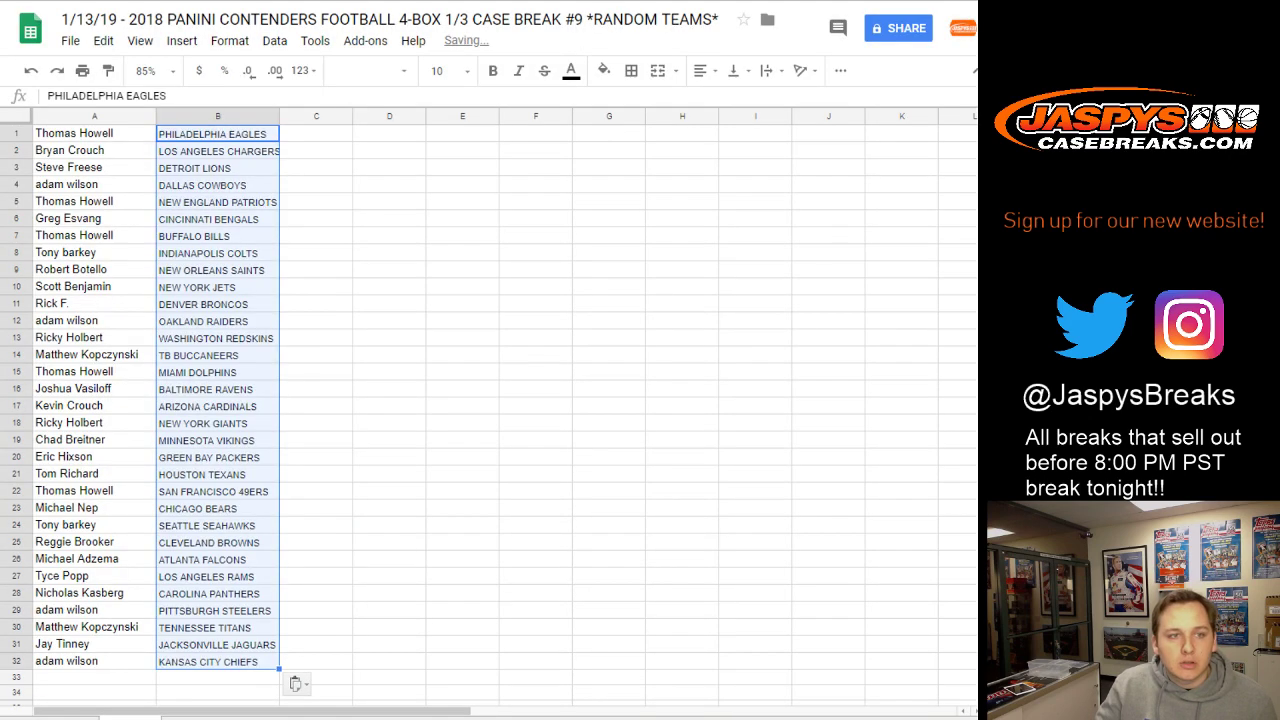
Set the font size of the team names to 12 and fit column B's width to its contents
{"action": "left_click", "coordinate": [448, 71]}
{"action": "left_click", "coordinate": [443, 238]}
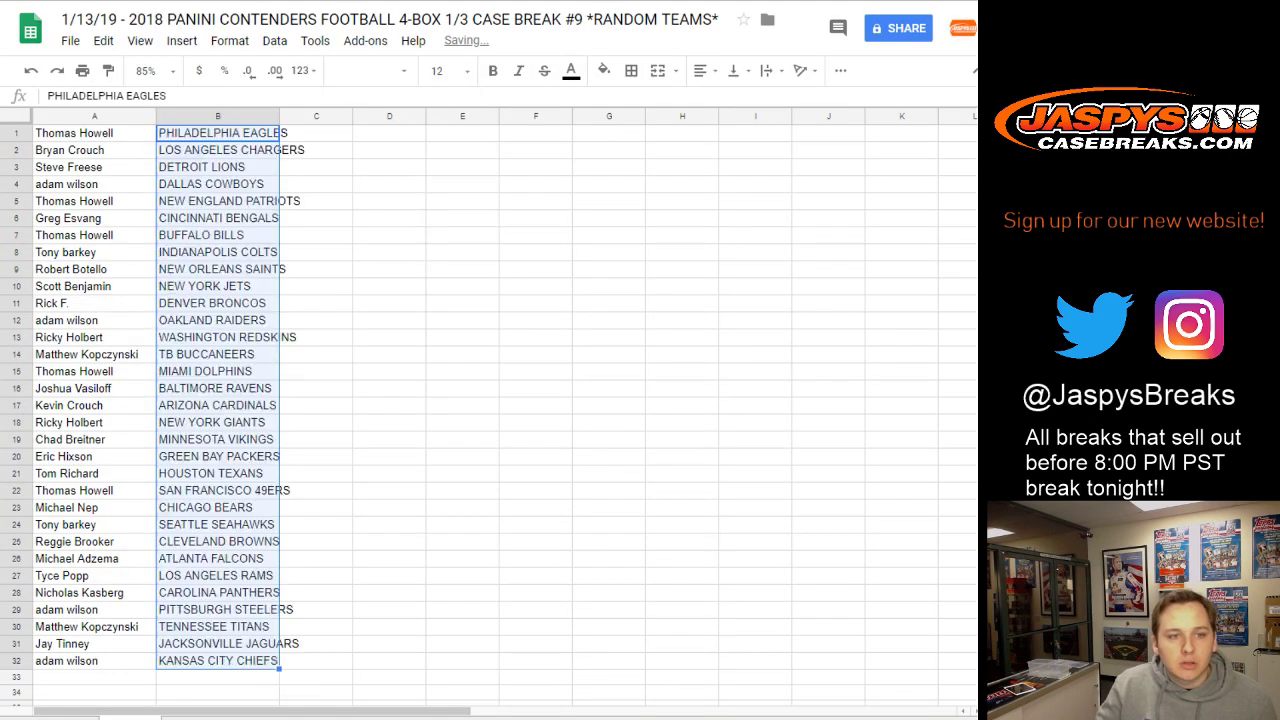
{"action": "double_click", "coordinate": [279, 117]}
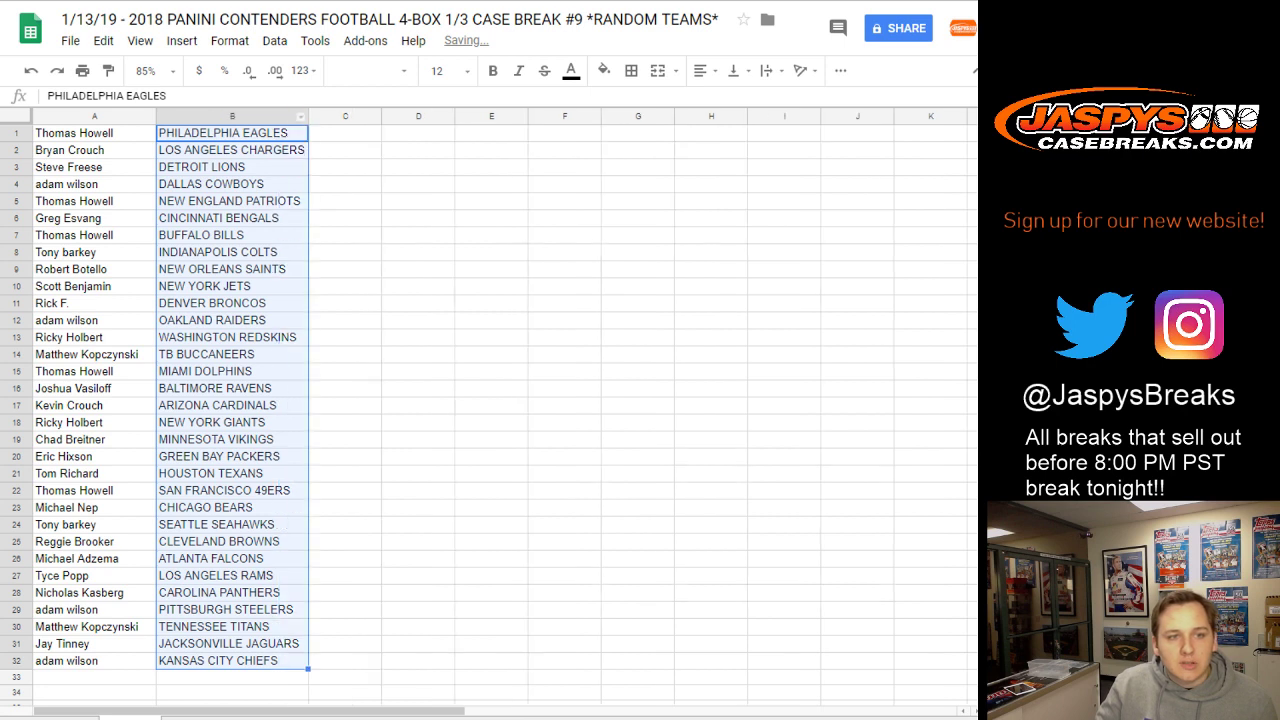
Go through the participant and team pairings row by row, from row 1 to row 32
{"action": "left_click", "coordinate": [345, 133]}
{"action": "left_click", "coordinate": [345, 150]}
{"action": "left_click", "coordinate": [345, 167]}
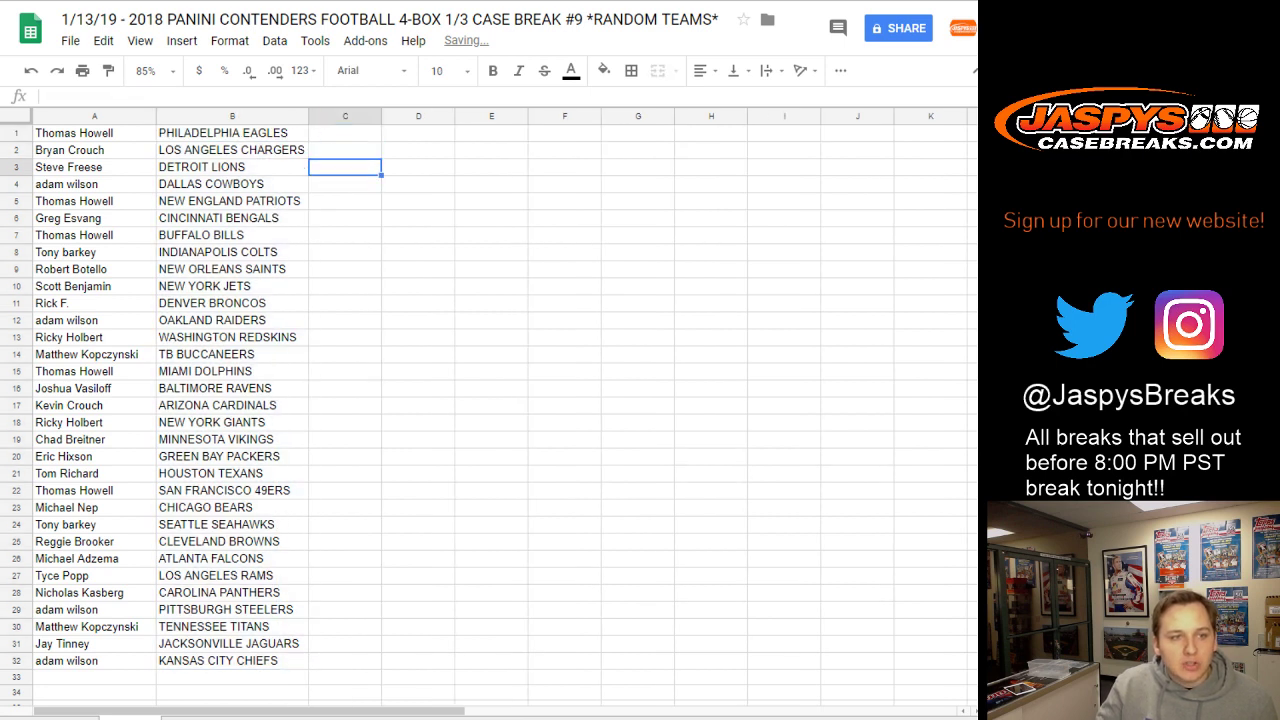
{"action": "left_click", "coordinate": [345, 184]}
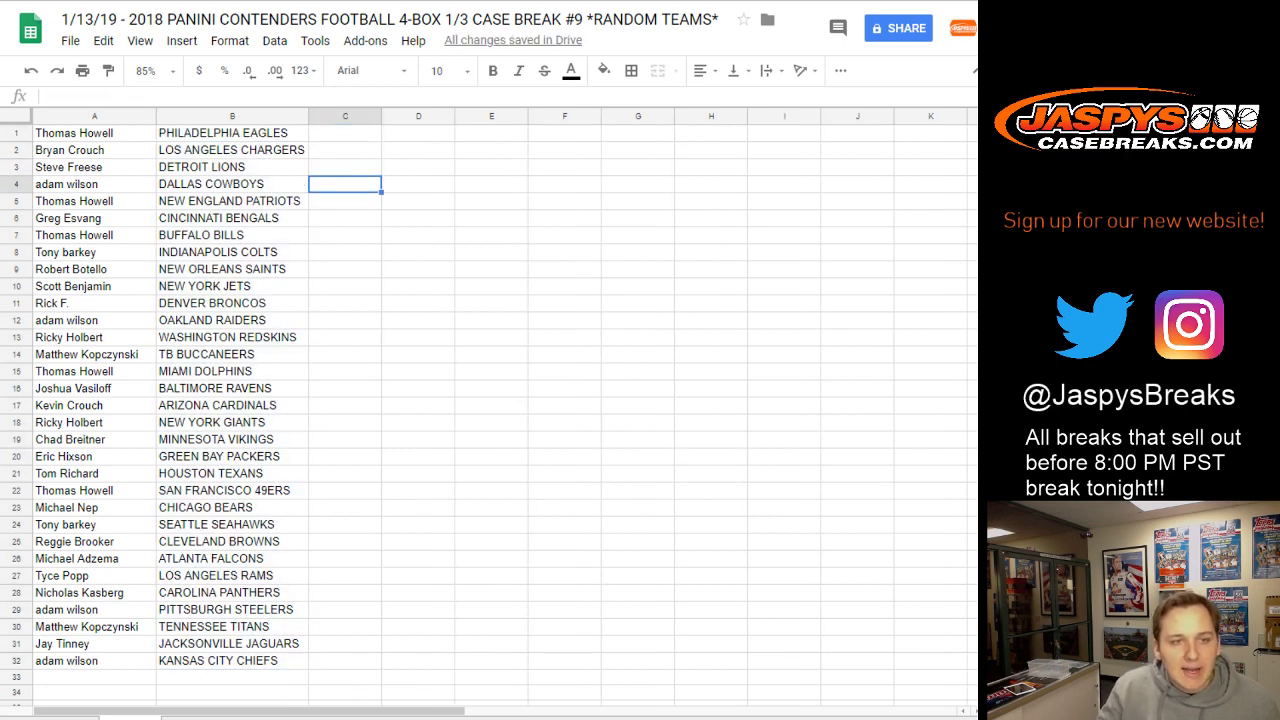
{"action": "left_click", "coordinate": [345, 201]}
{"action": "left_click", "coordinate": [345, 218]}
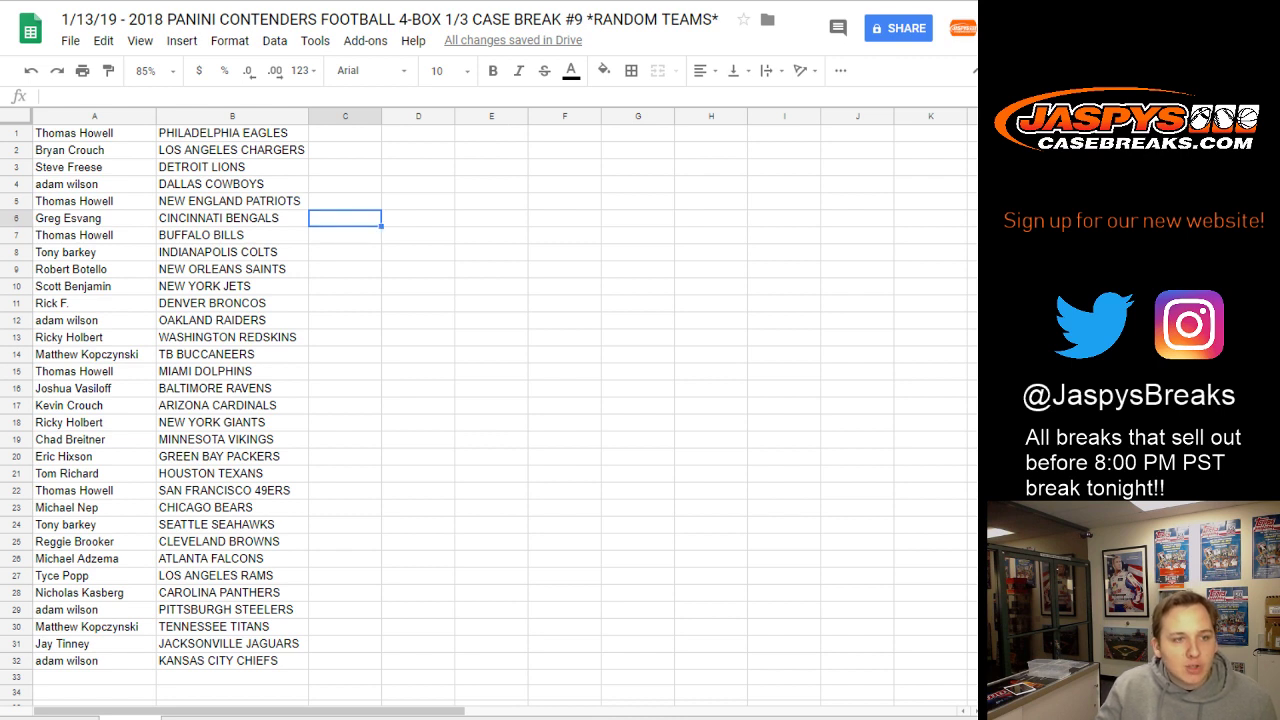
{"action": "left_click", "coordinate": [345, 235]}
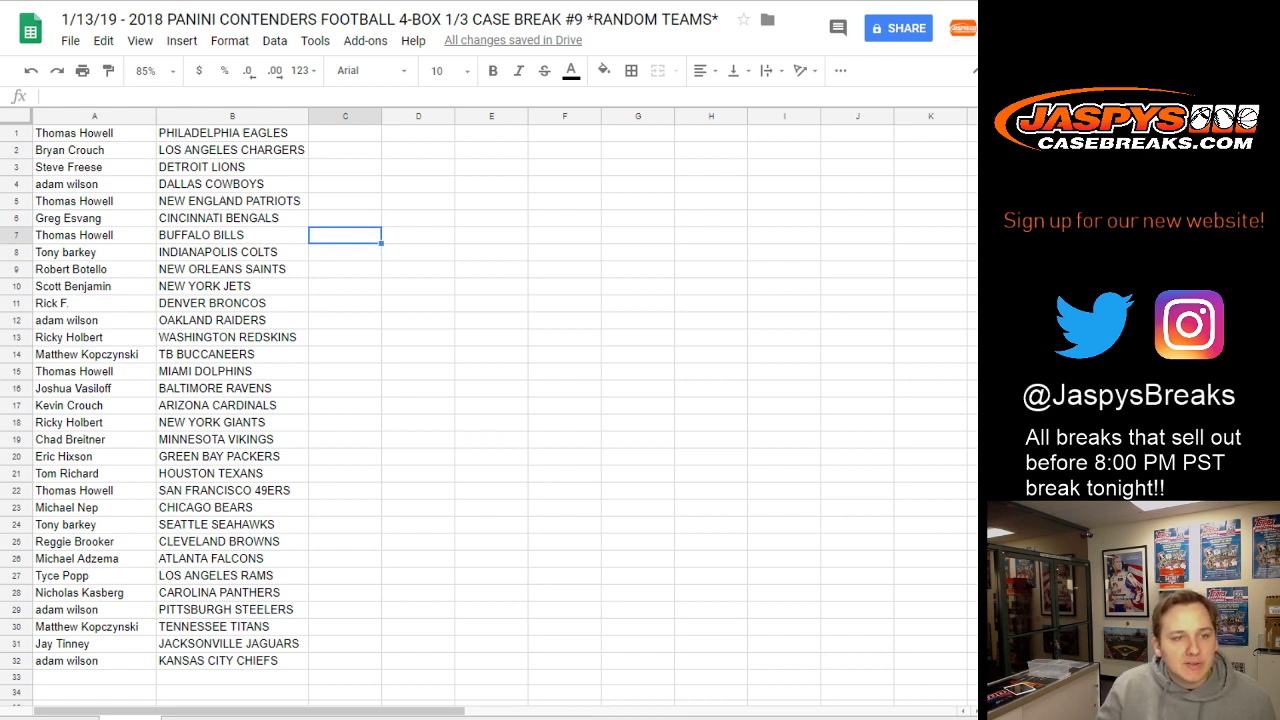
{"action": "left_click", "coordinate": [345, 252]}
{"action": "left_click", "coordinate": [345, 269]}
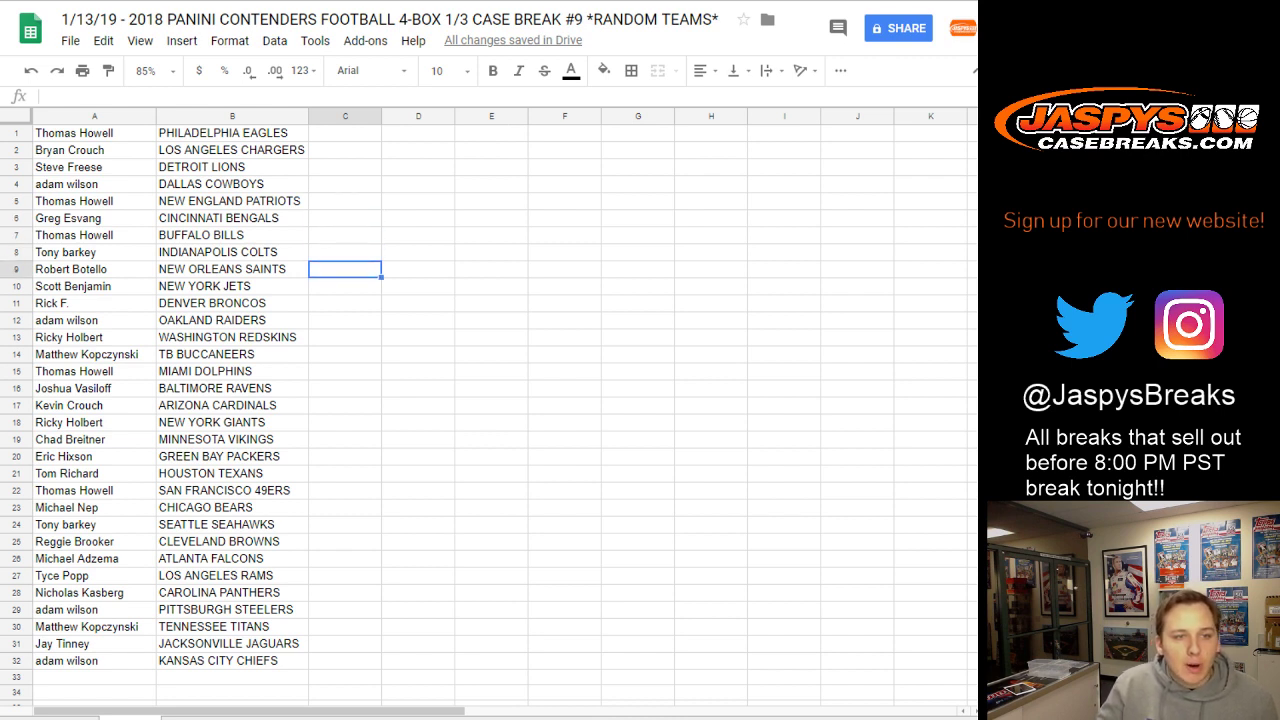
{"action": "left_click", "coordinate": [345, 286]}
{"action": "left_click", "coordinate": [345, 303]}
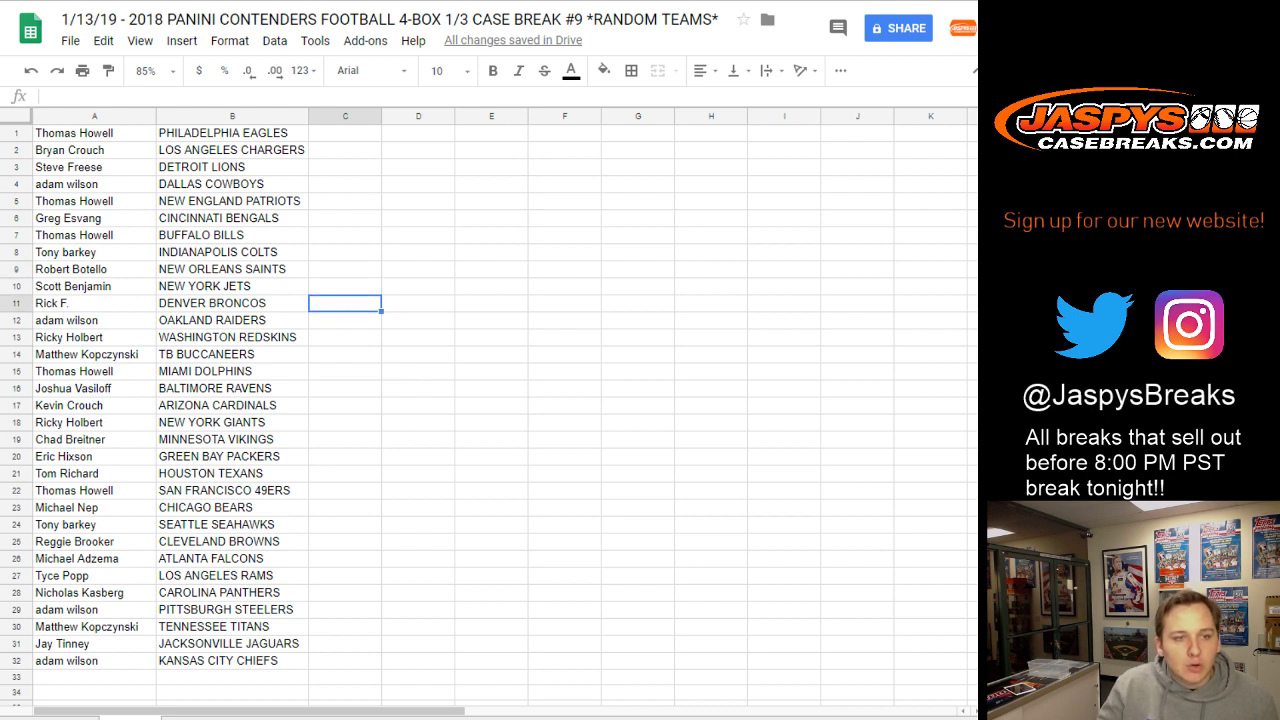
{"action": "left_click", "coordinate": [345, 320]}
{"action": "left_click", "coordinate": [345, 337]}
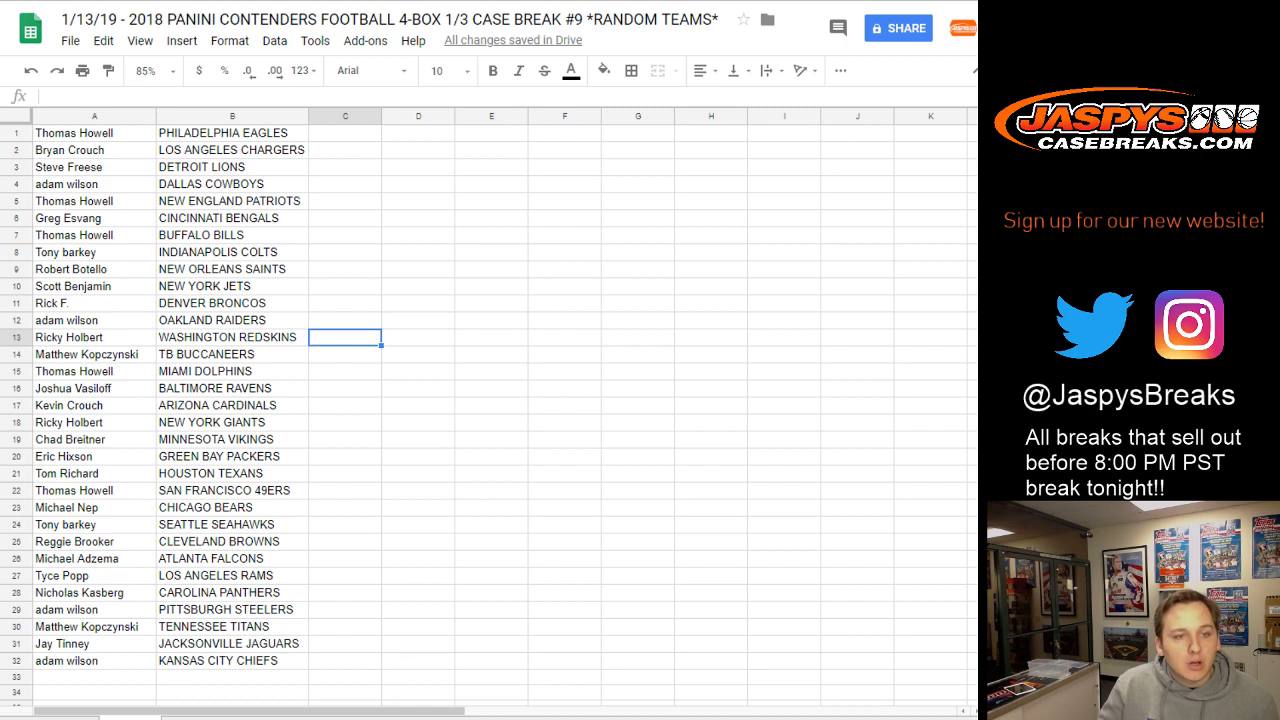
{"action": "left_click", "coordinate": [345, 354]}
{"action": "left_click", "coordinate": [345, 371]}
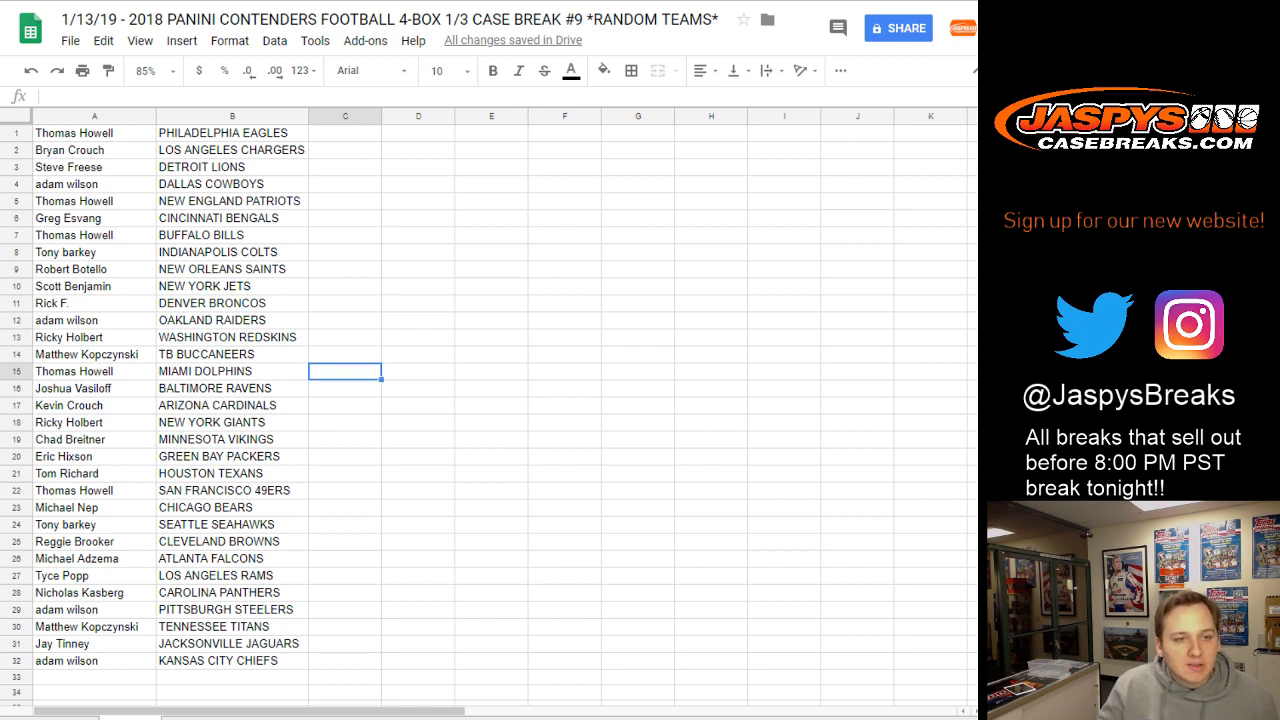
{"action": "left_click", "coordinate": [345, 388]}
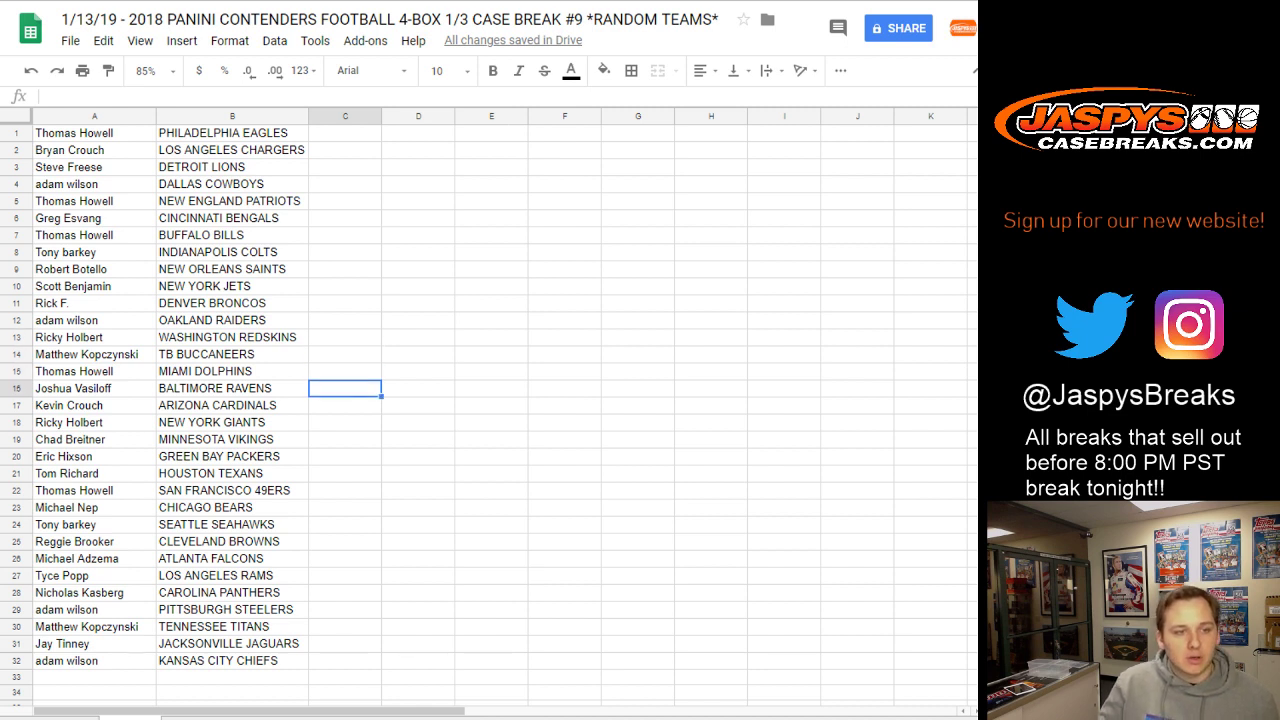
{"action": "left_click", "coordinate": [345, 405]}
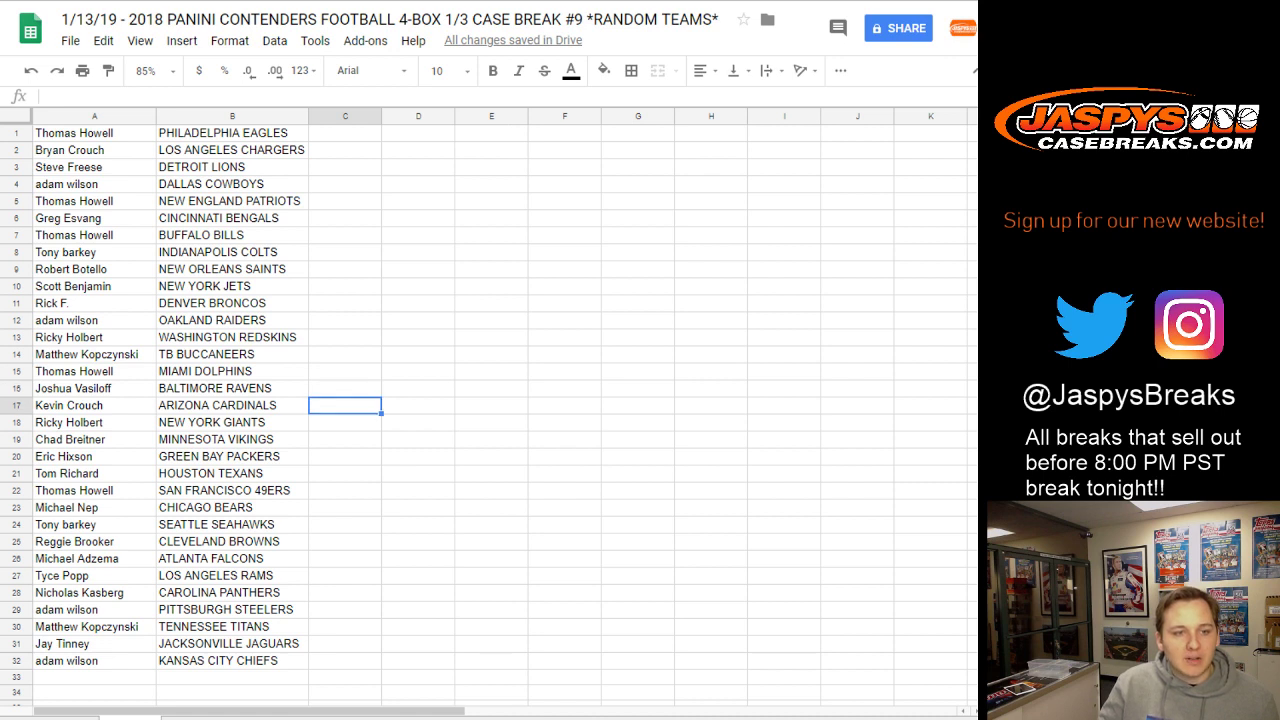
{"action": "left_click", "coordinate": [345, 422]}
{"action": "left_click", "coordinate": [345, 439]}
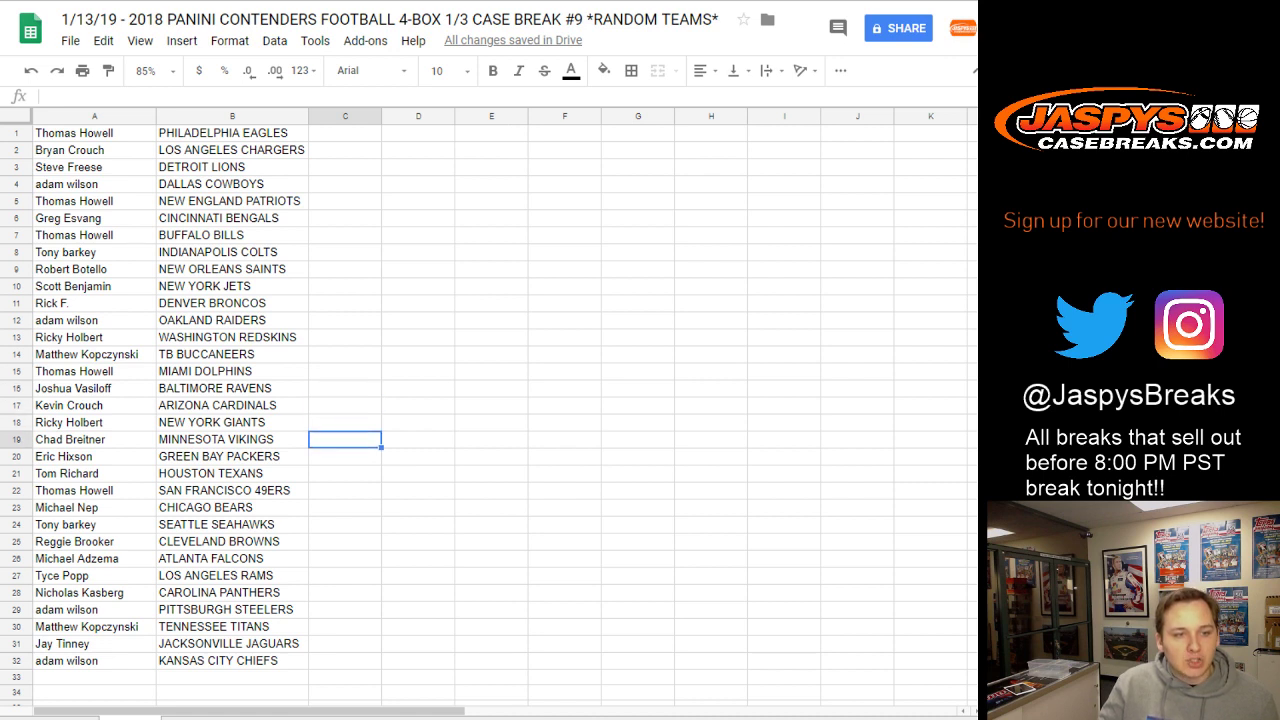
{"action": "key", "text": "Down"}
{"action": "key", "text": "Down"}
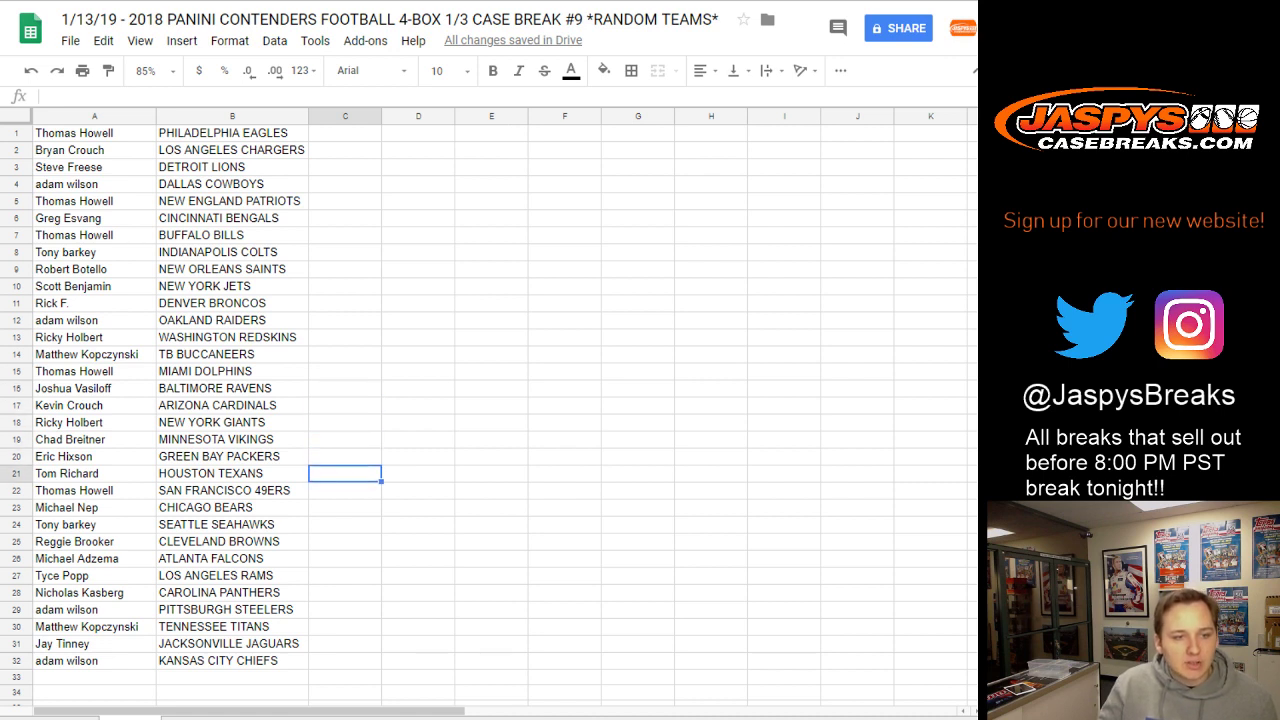
{"action": "key", "text": "Down"}
{"action": "key", "text": "Down"}
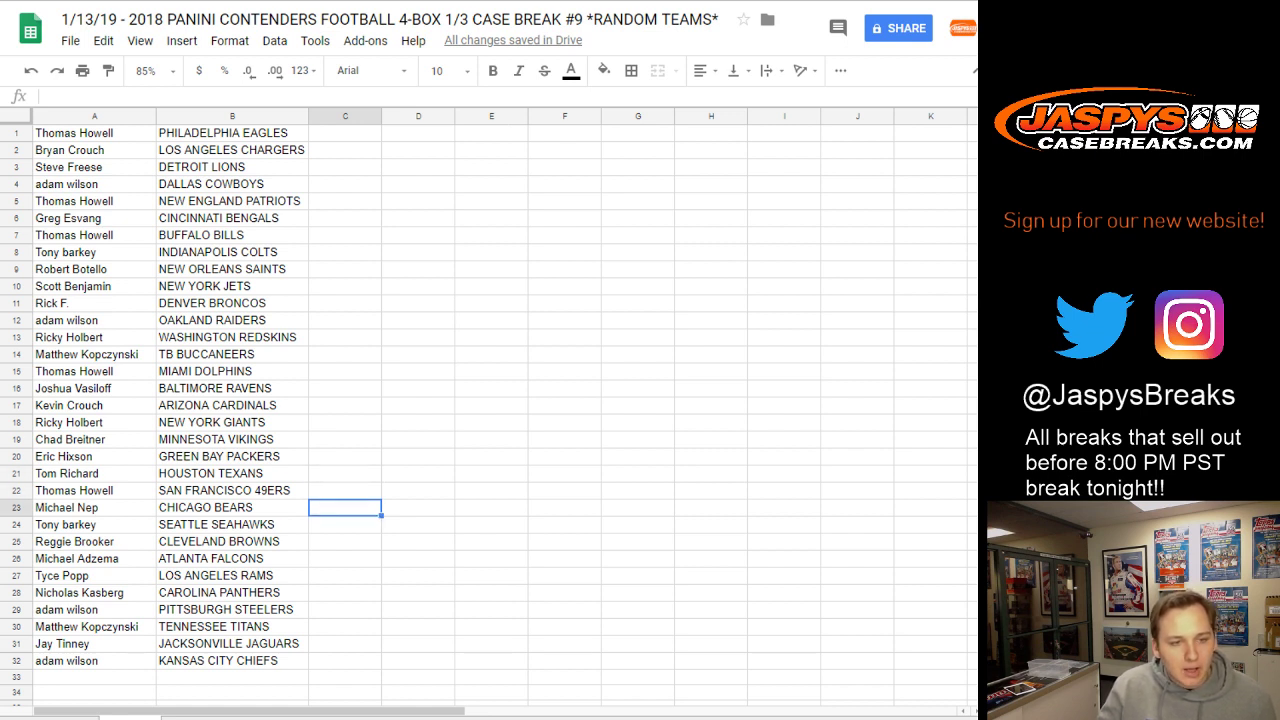
{"action": "key", "text": "Down"}
{"action": "scroll", "coordinate": [490, 410], "scroll_direction": "down", "scroll_amount": 3}
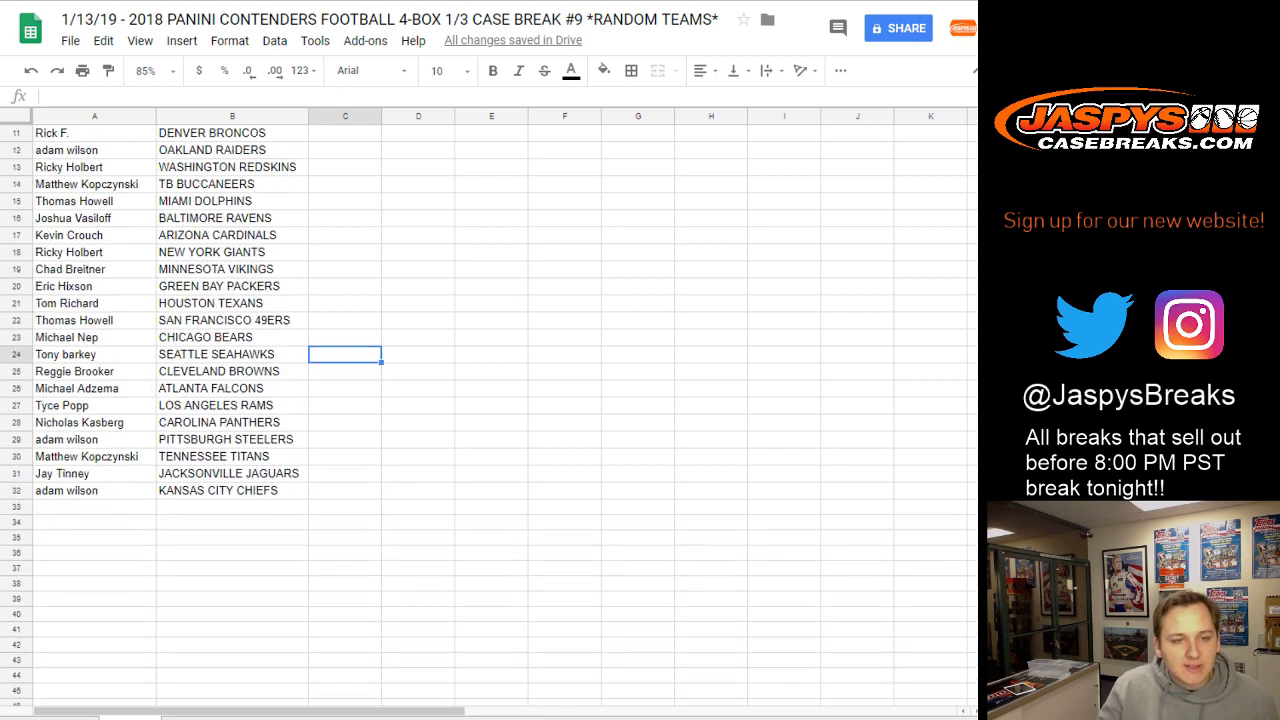
{"action": "key", "text": "Down"}
{"action": "key", "text": "Down"}
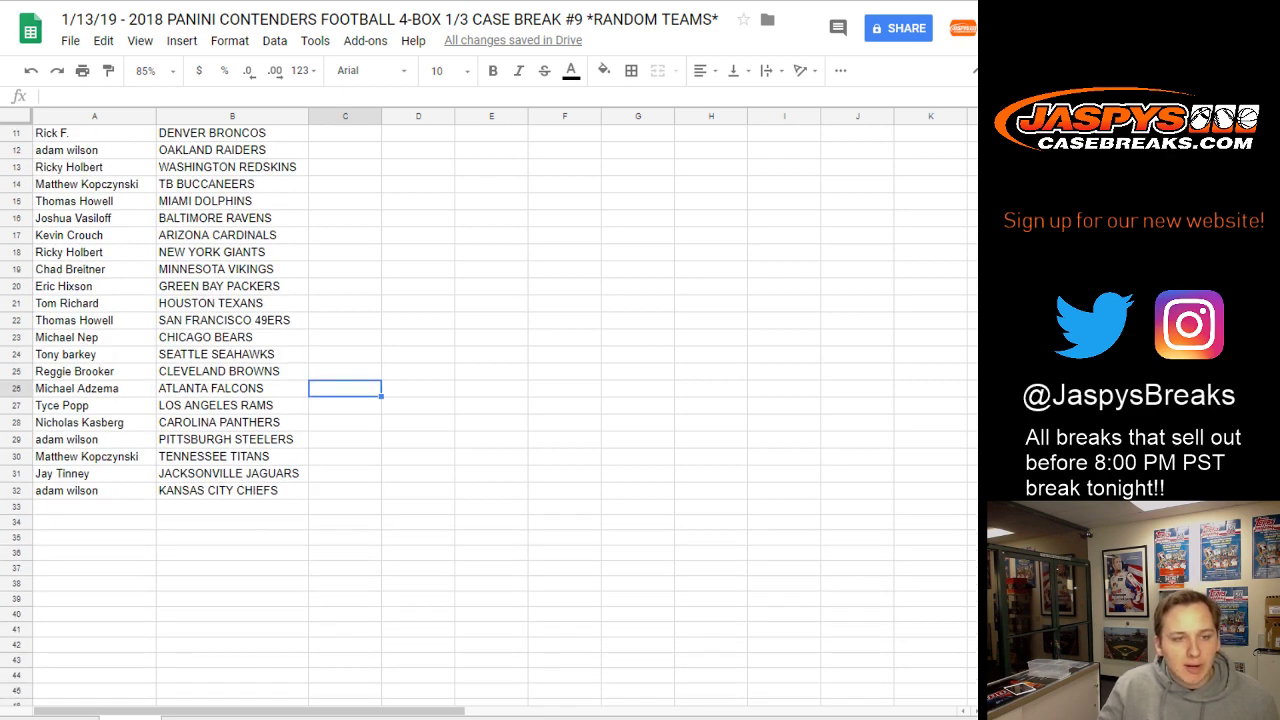
{"action": "key", "text": "Down"}
{"action": "key", "text": "Down"}
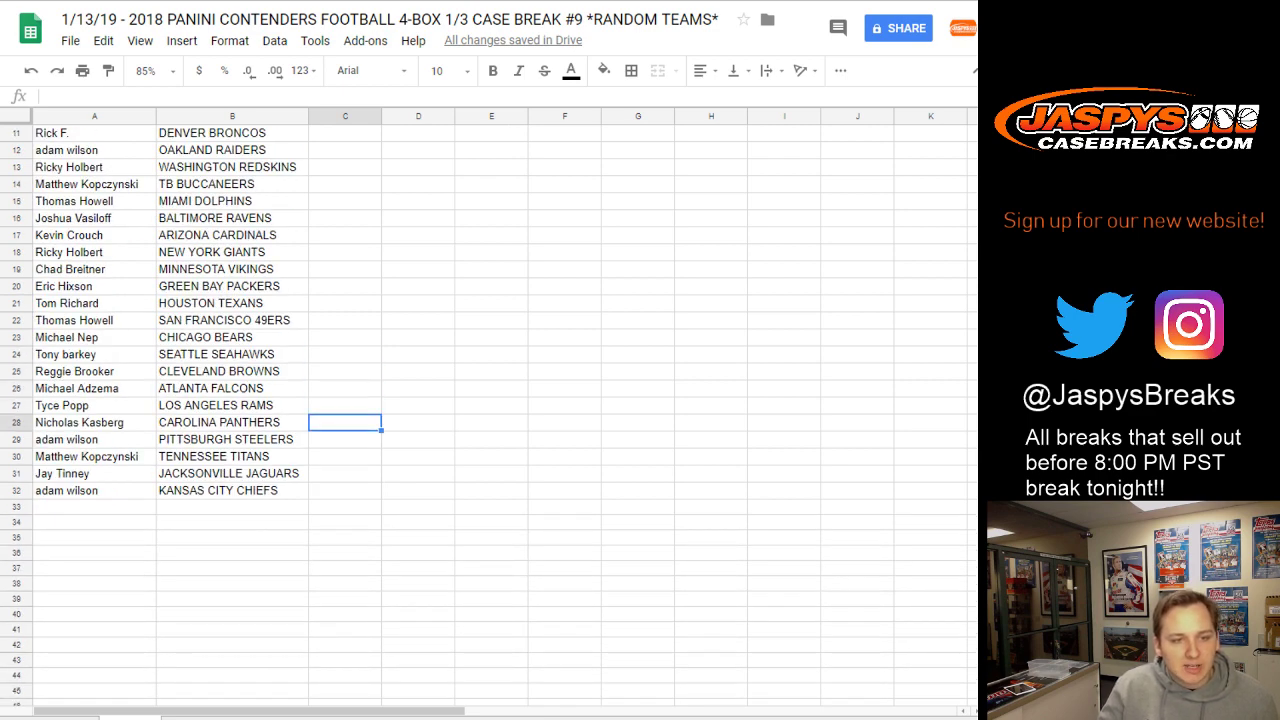
{"action": "key", "text": "Down"}
{"action": "key", "text": "Down"}
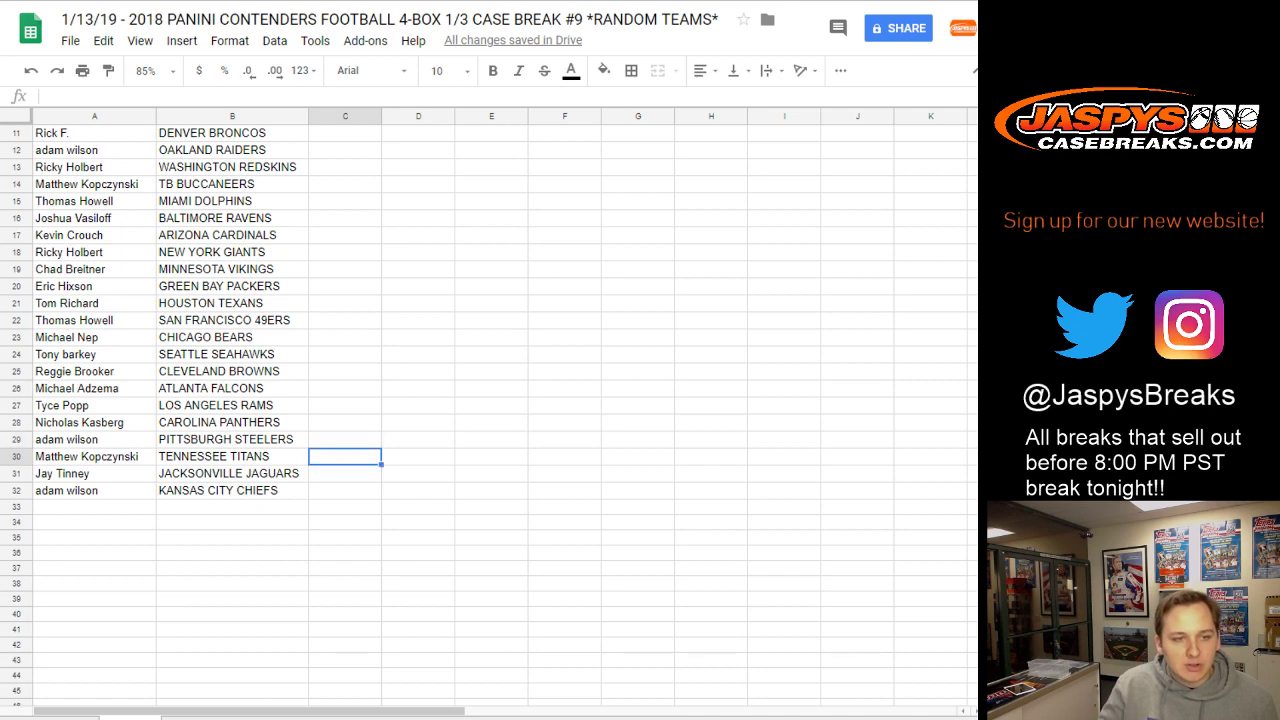
{"action": "key", "text": "Down"}
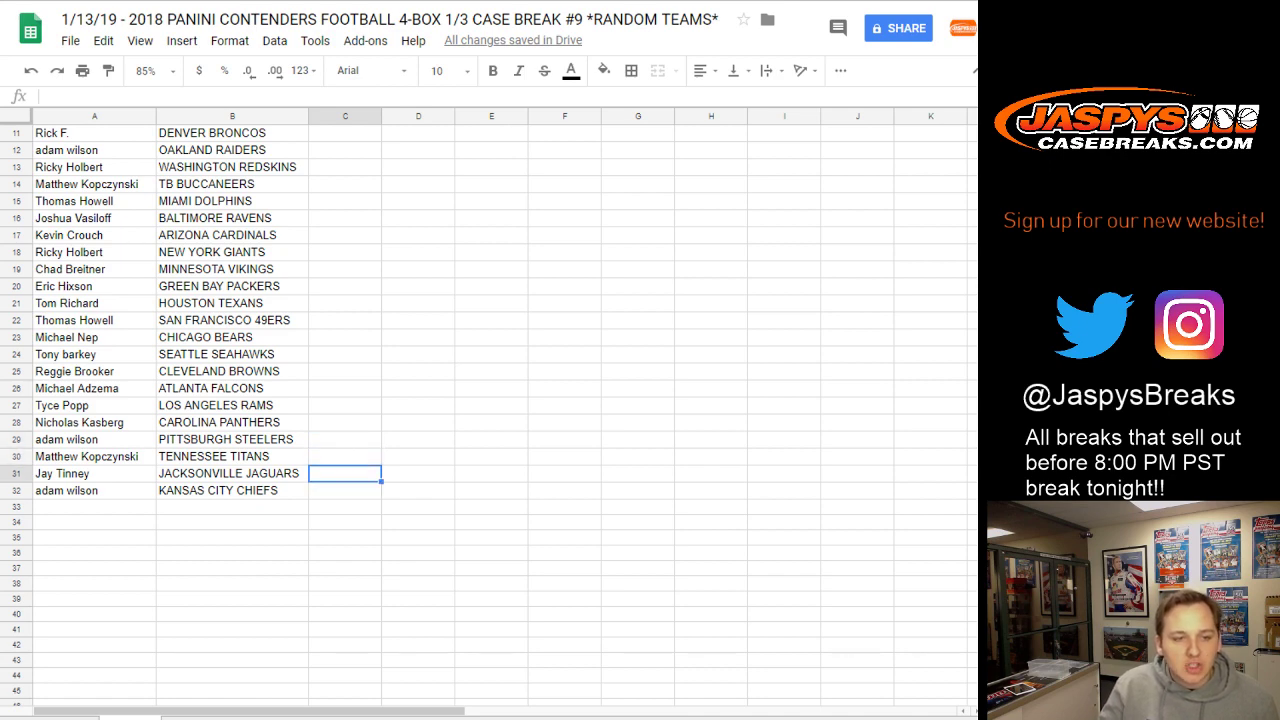
{"action": "key", "text": "Down"}
{"action": "scroll", "coordinate": [400, 400], "scroll_direction": "up", "scroll_amount": 3}
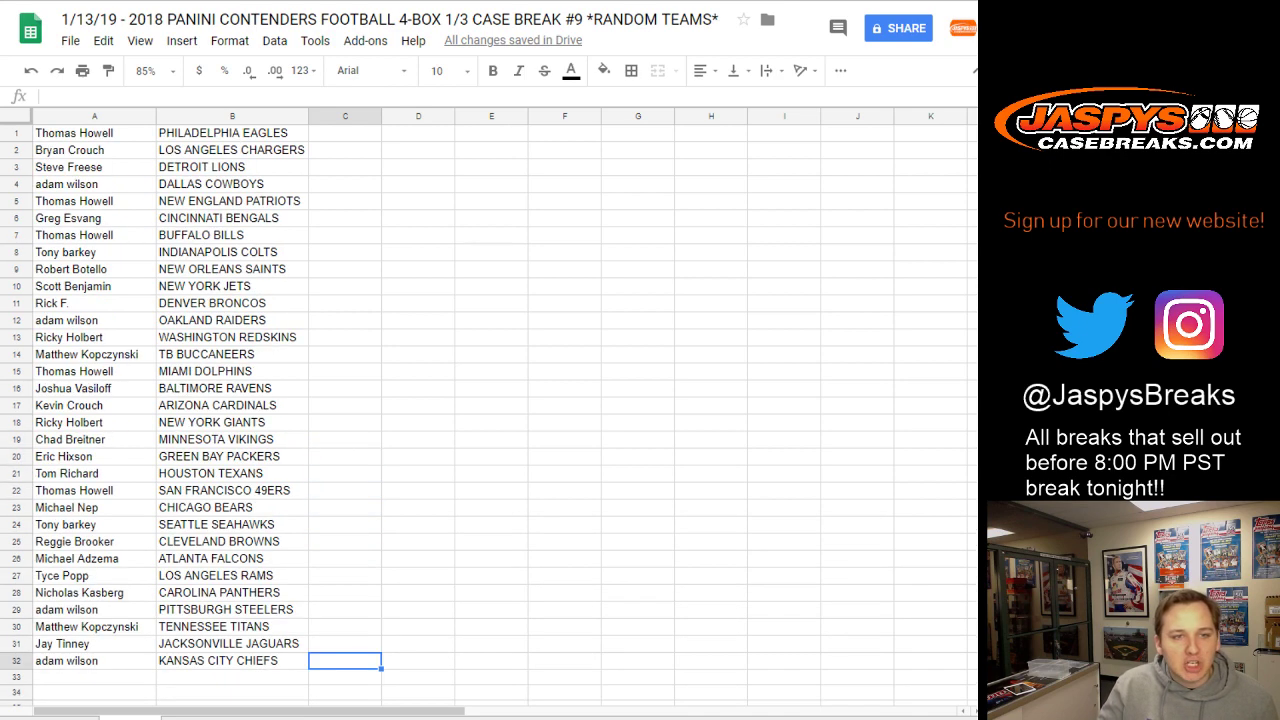
Sort the sheet A → Z by the team names in column B and apply all borders to A1:B32
{"action": "right_click", "coordinate": [299, 117]}
{"action": "left_click", "coordinate": [368, 448]}
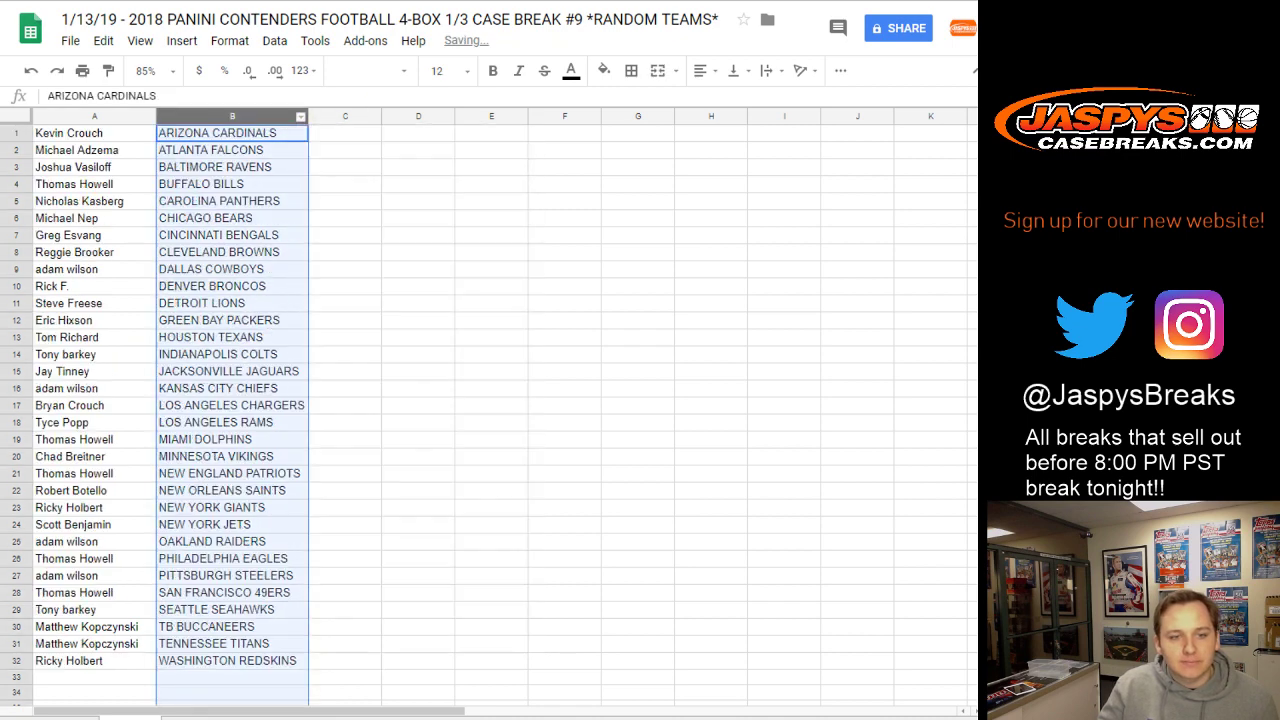
{"action": "left_click_drag", "start_coordinate": [232, 661], "coordinate": [100, 133]}
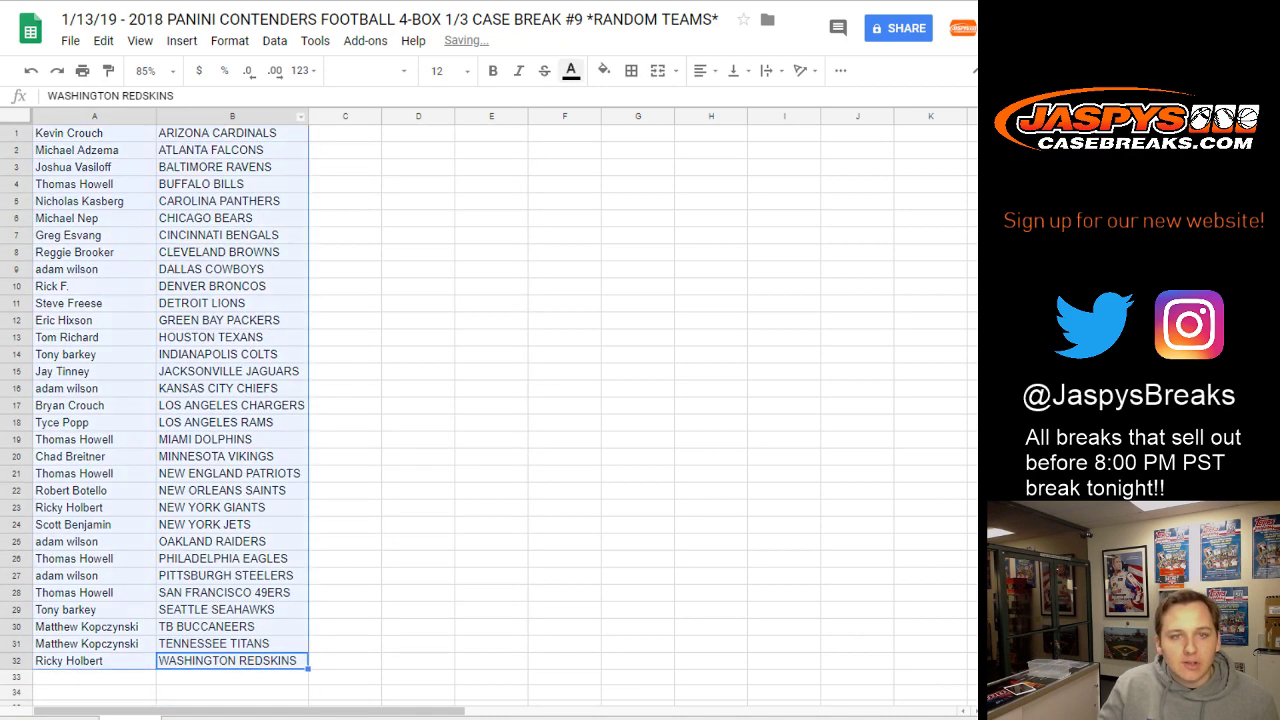
{"action": "left_click", "coordinate": [631, 70]}
{"action": "left_click", "coordinate": [634, 106]}
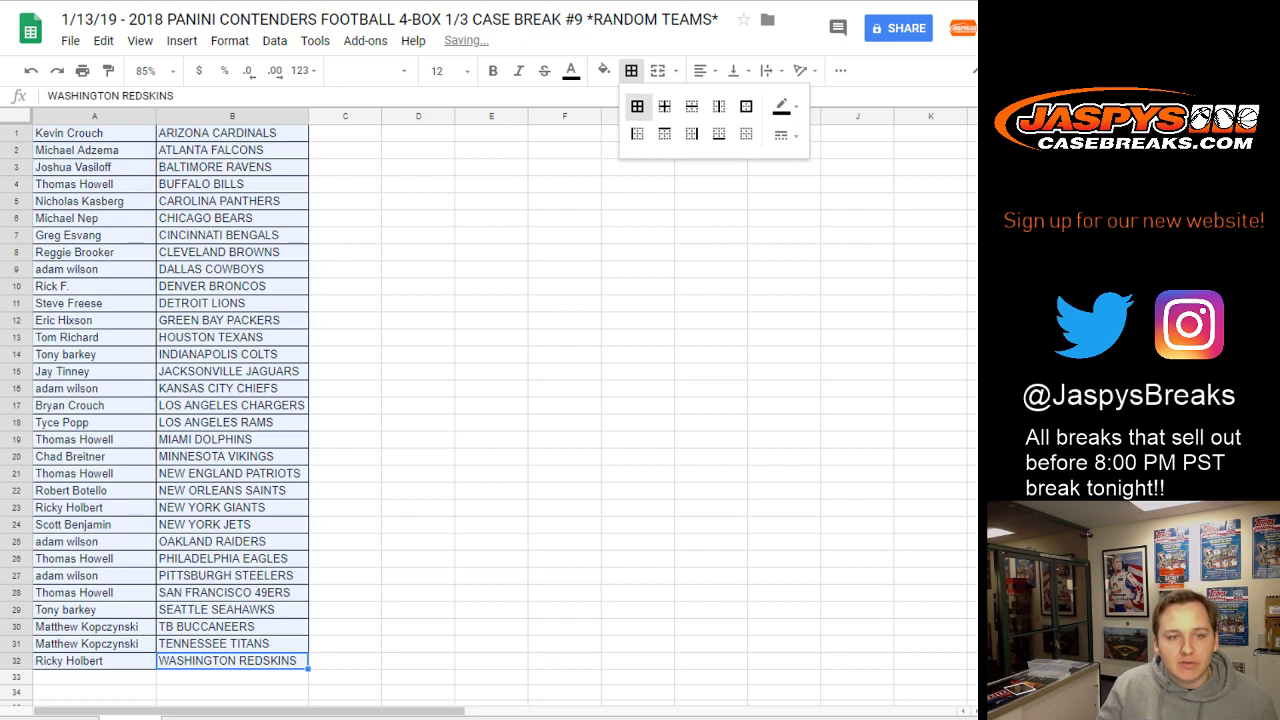
{"action": "left_click", "coordinate": [418, 303]}
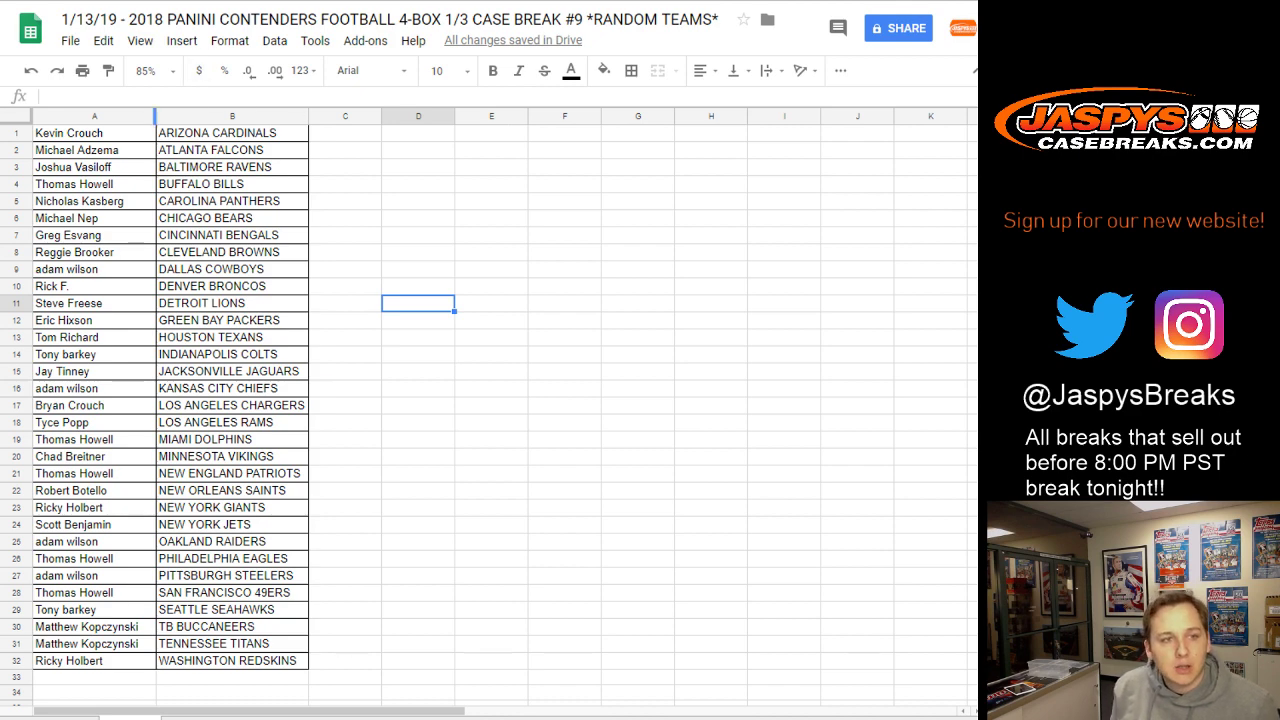
Sort the sheet A → Z by the participant names in column A and copy the pairings in A1:B32
{"action": "left_click", "coordinate": [148, 117]}
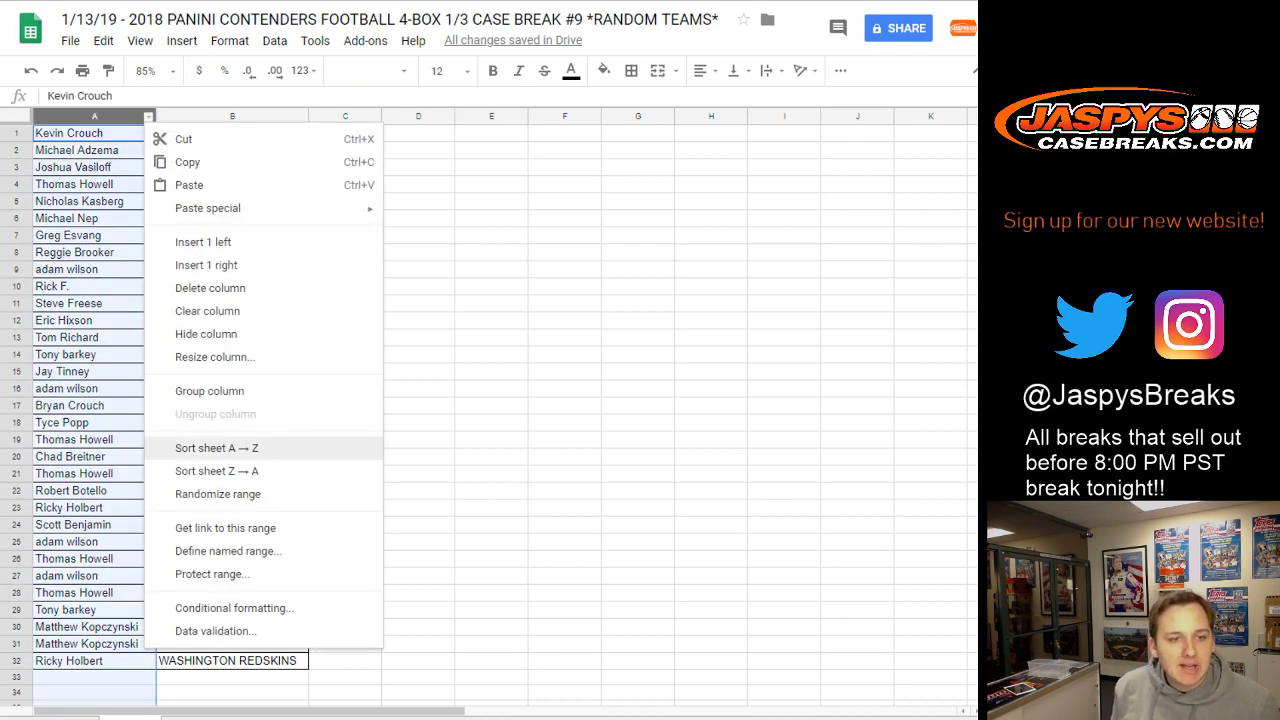
{"action": "left_click", "coordinate": [216, 448]}
{"action": "left_click_drag", "start_coordinate": [232, 660], "coordinate": [94, 133]}
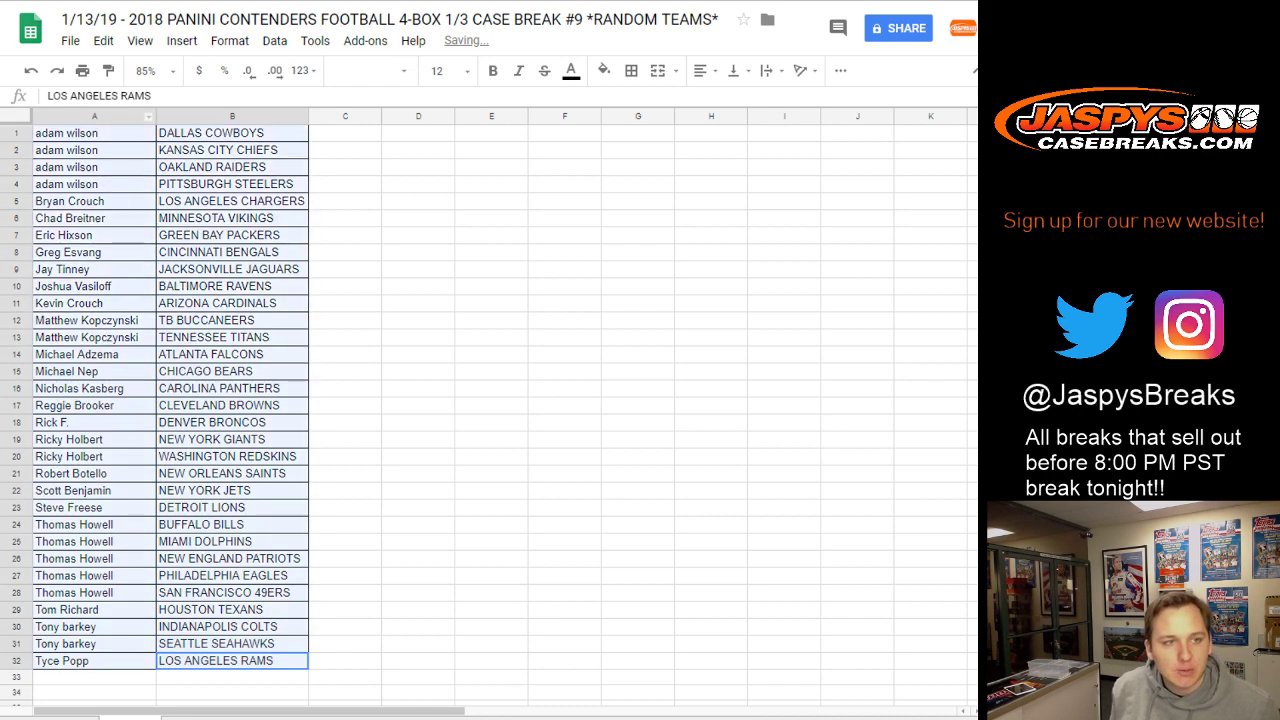
{"action": "key", "text": "ctrl+c"}
Undo the sort by participant name and send the current sheet to print in portrait orientation with the workbook title as header
{"action": "key", "text": "ctrl+z"}
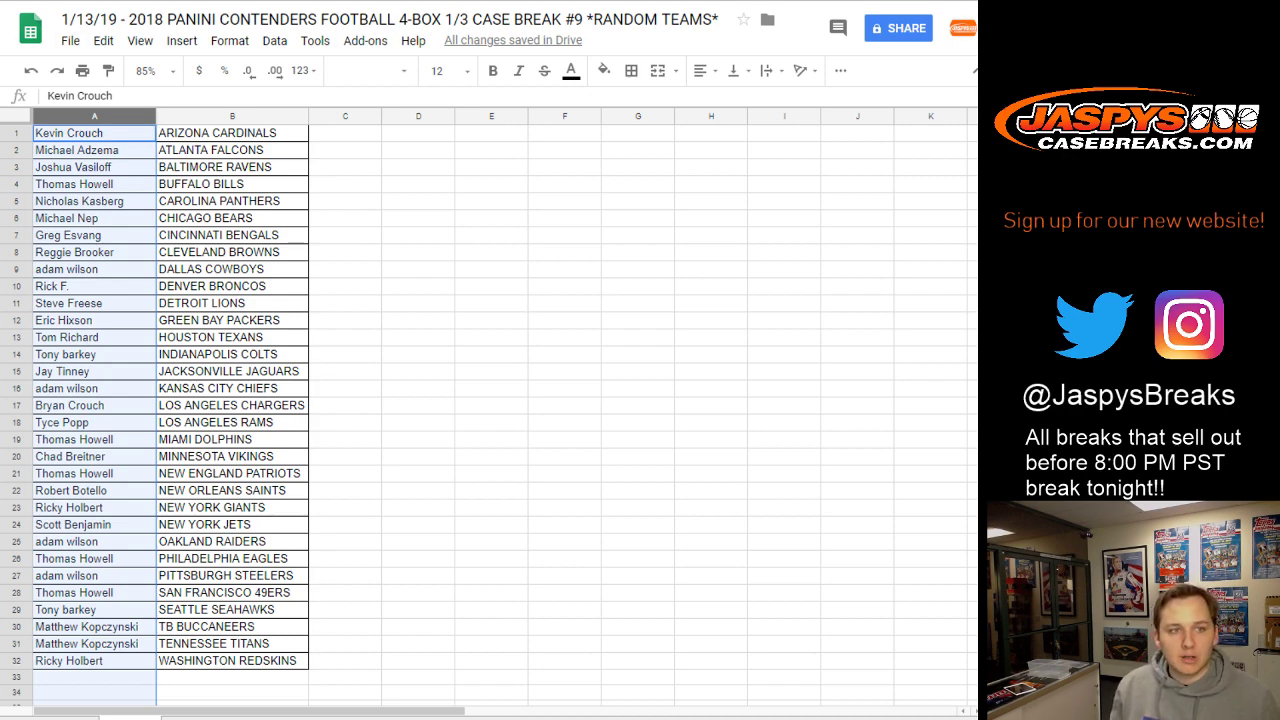
{"action": "left_click", "coordinate": [83, 71]}
{"action": "left_click", "coordinate": [874, 211]}
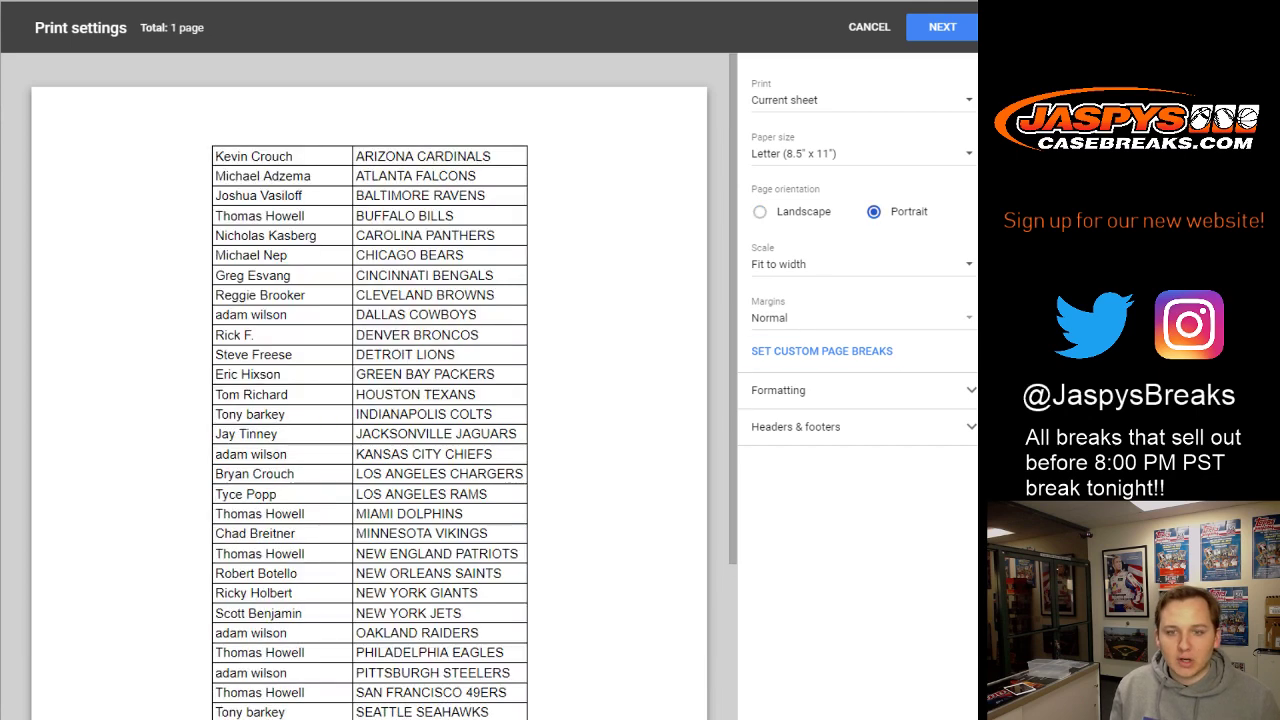
{"action": "left_click", "coordinate": [796, 426]}
{"action": "left_click", "coordinate": [759, 480]}
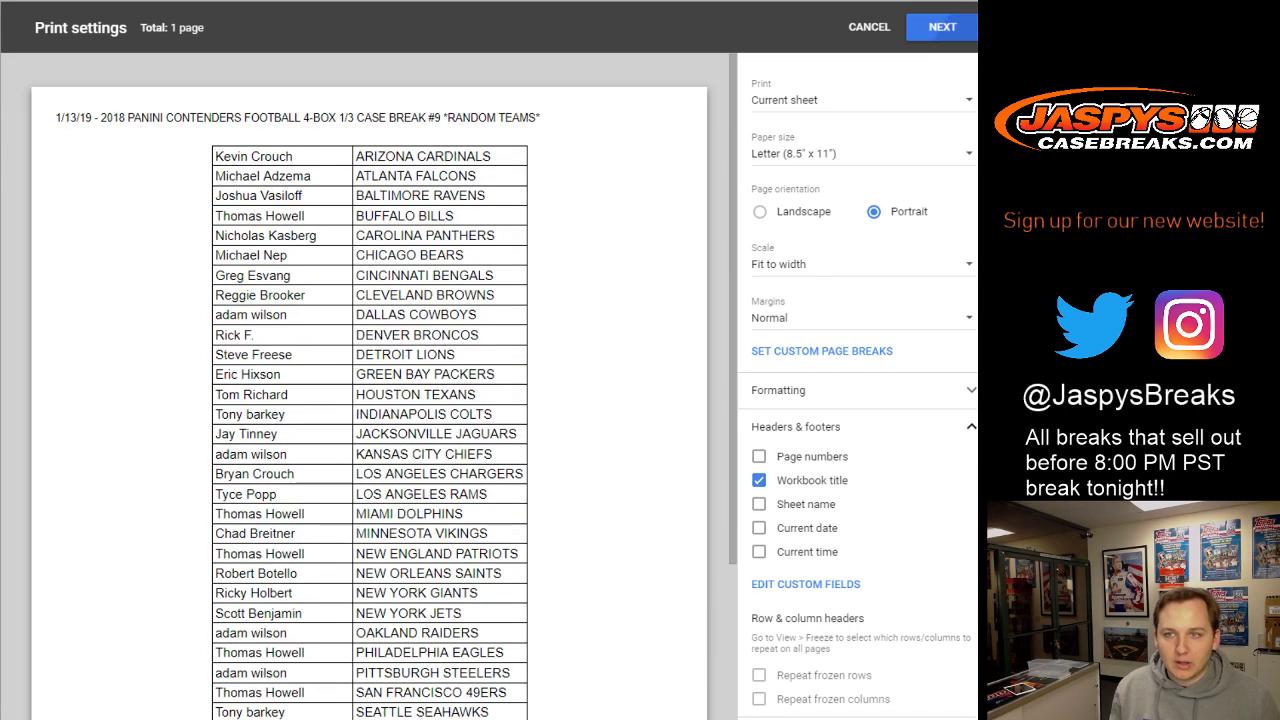
{"action": "left_click", "coordinate": [942, 27]}
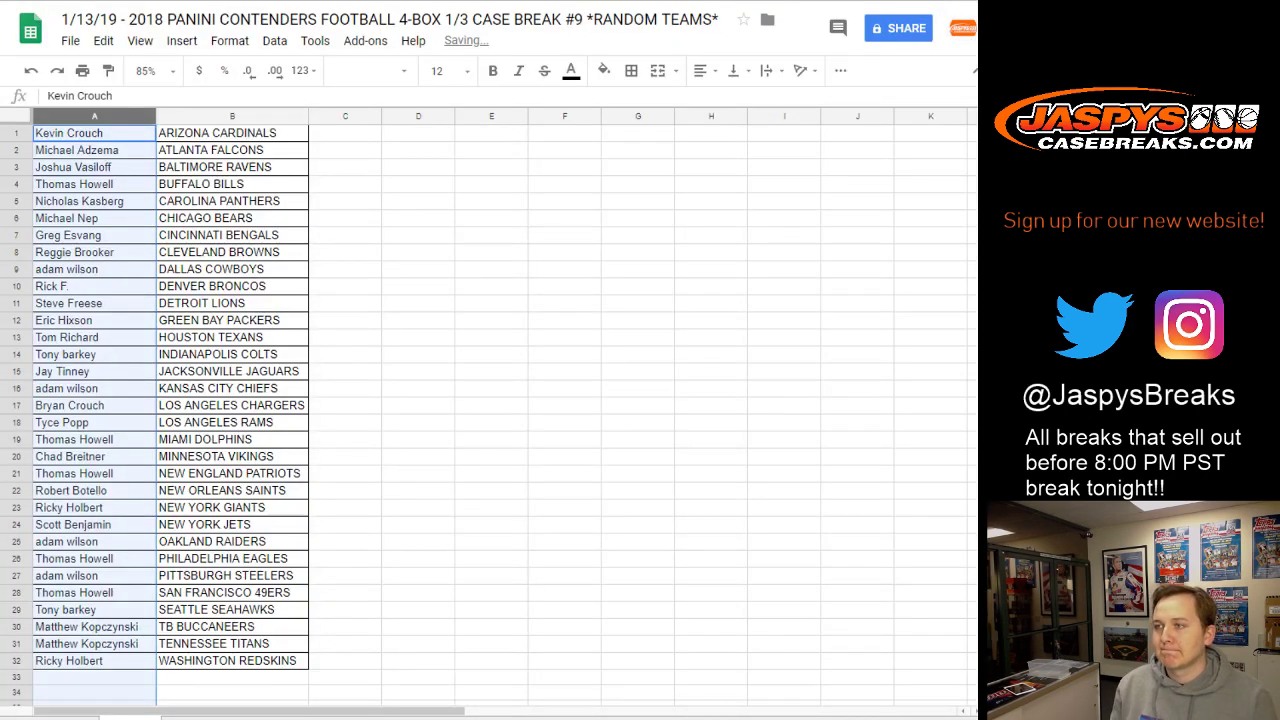